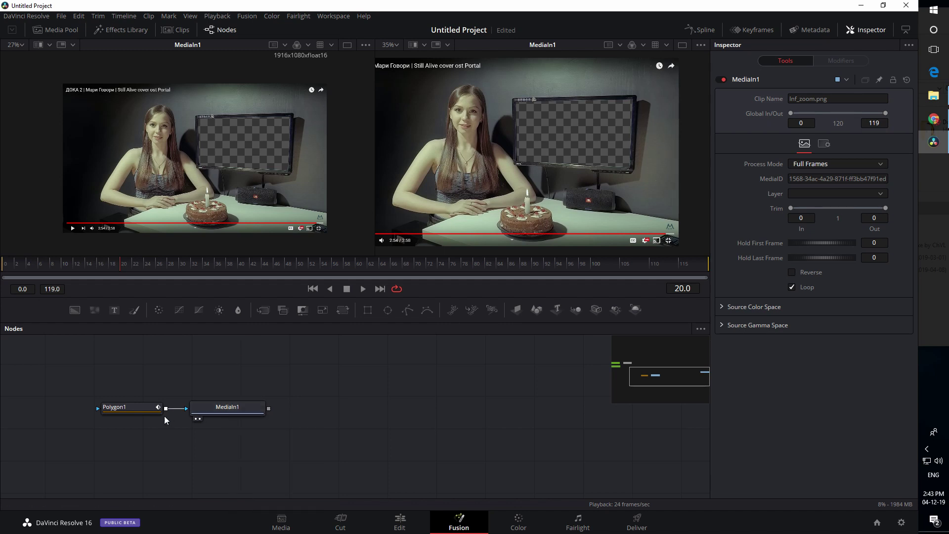
# Step: Disconnect the Polygon1 mask from MediaIn1 and reconnect it to compare the picture without and with the cut-out monitor screen
pyautogui.moveTo(186, 408); pyautogui.dragTo(180, 421)
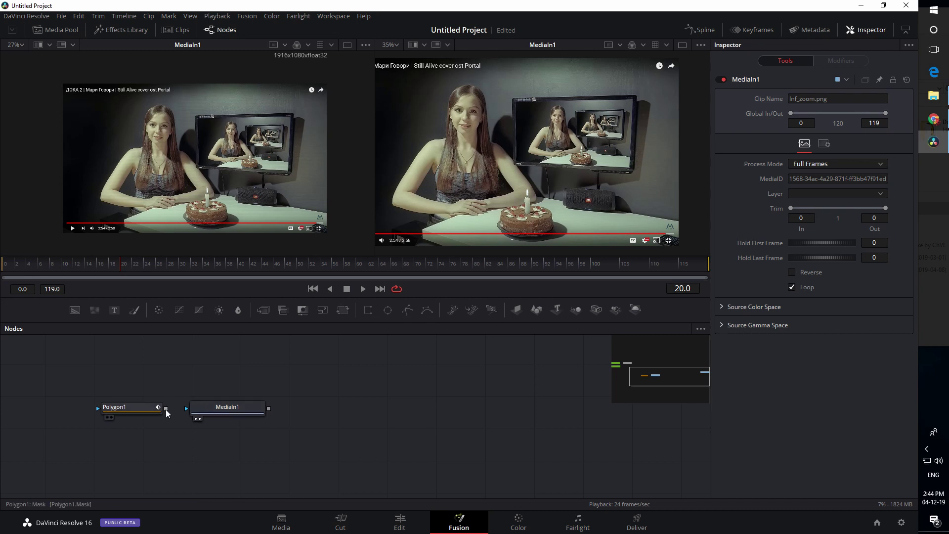
pyautogui.moveTo(167, 408); pyautogui.dragTo(242, 411)
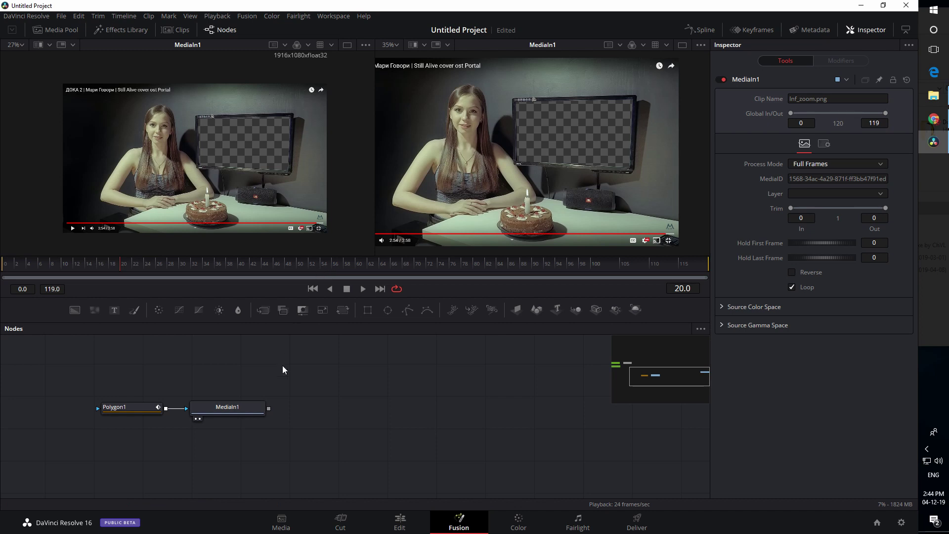
# Step: Add a Transform node after MediaIn1 and place it slightly farther along the chain
pyautogui.click(244, 407)
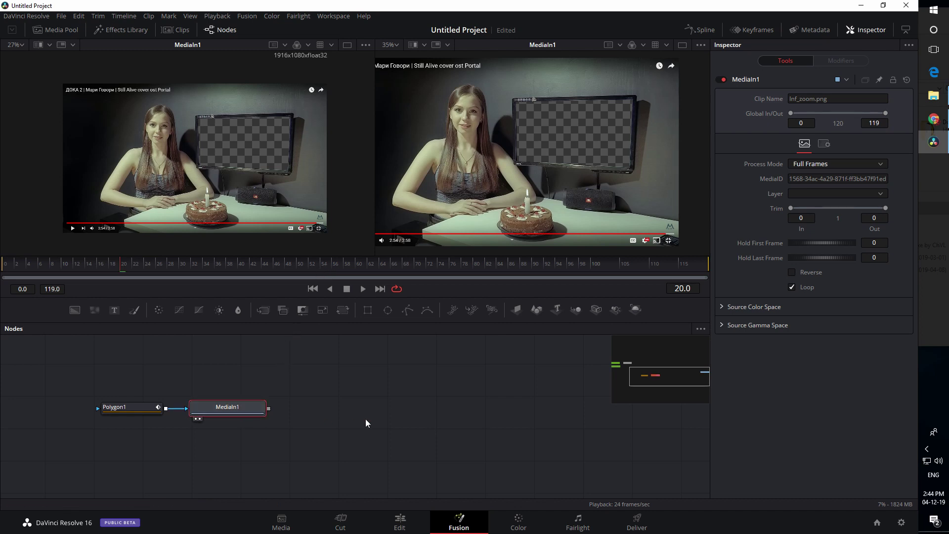
pyautogui.hotkey('shift', 'space')
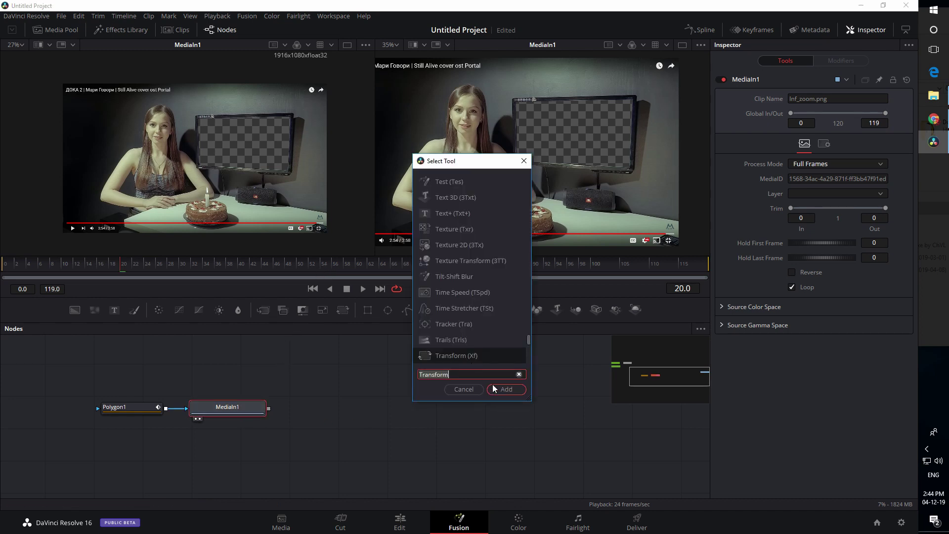
pyautogui.click(498, 389)
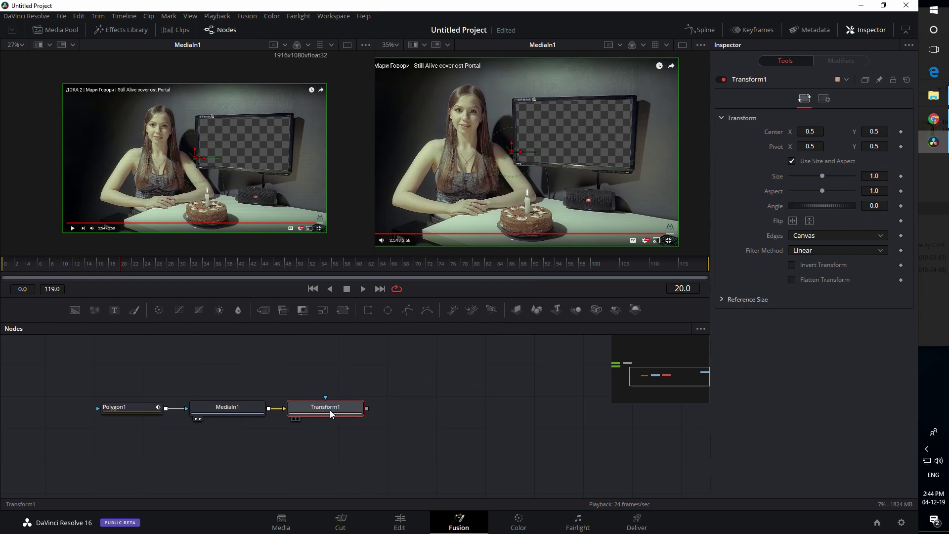
pyautogui.moveTo(330, 410); pyautogui.dragTo(344, 411)
# Step: Add a Merge node with Transform1 as background and MediaIn1 as foreground, and show it in the second viewer
pyautogui.moveTo(265, 312); pyautogui.dragTo(340, 445)
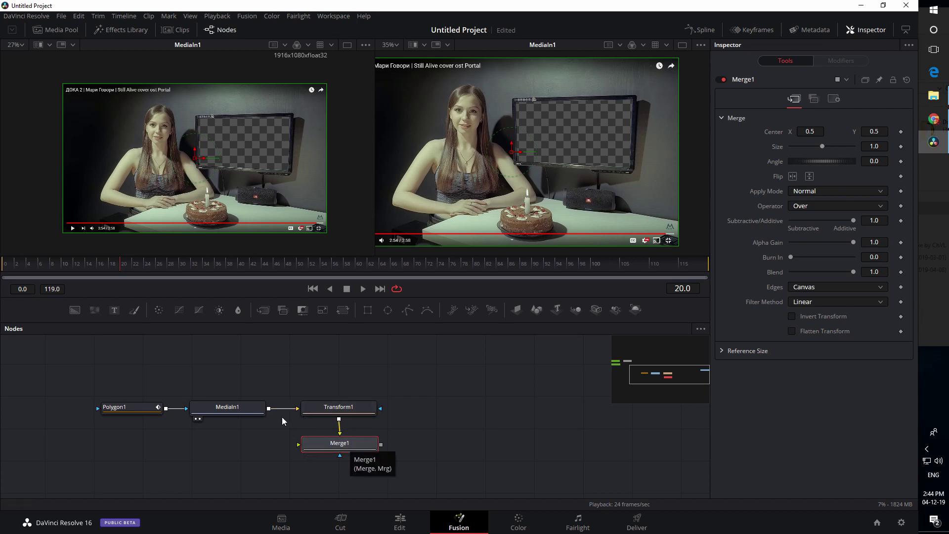
pyautogui.moveTo(269, 408); pyautogui.dragTo(322, 447)
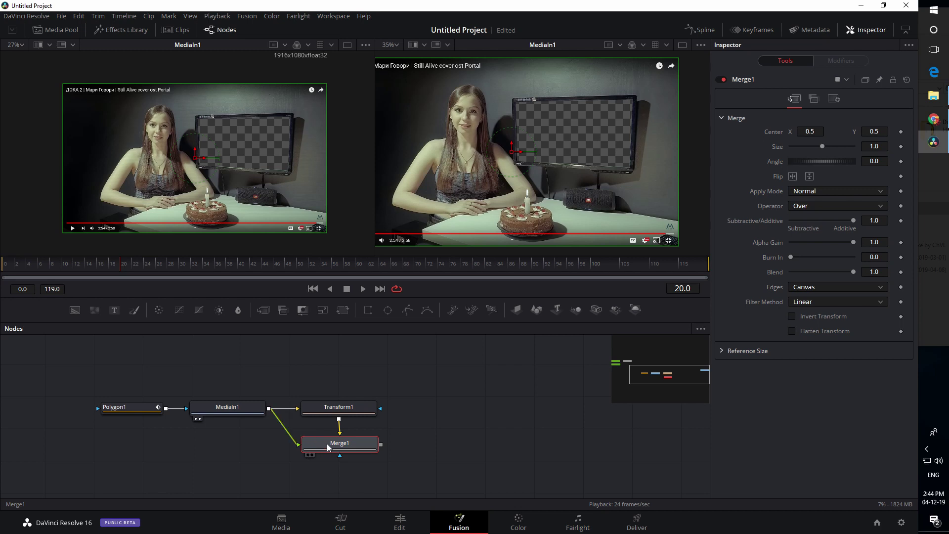
pyautogui.press('2')
# Step: Set Transform1's size to 0.4 and its center to X 0.7, Y 0.6, fitting the nested picture into the monitor cut-out
pyautogui.click(353, 408)
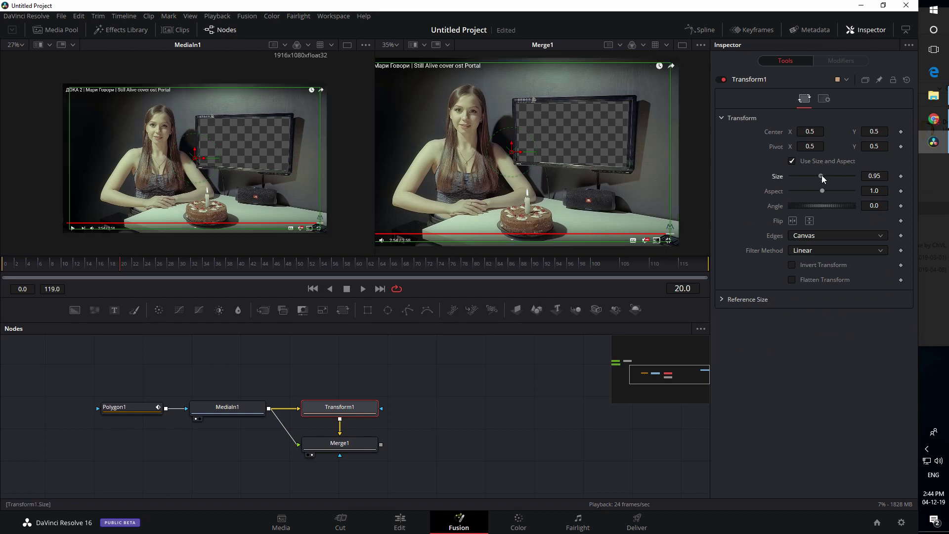
pyautogui.moveTo(821, 175); pyautogui.dragTo(804, 177)
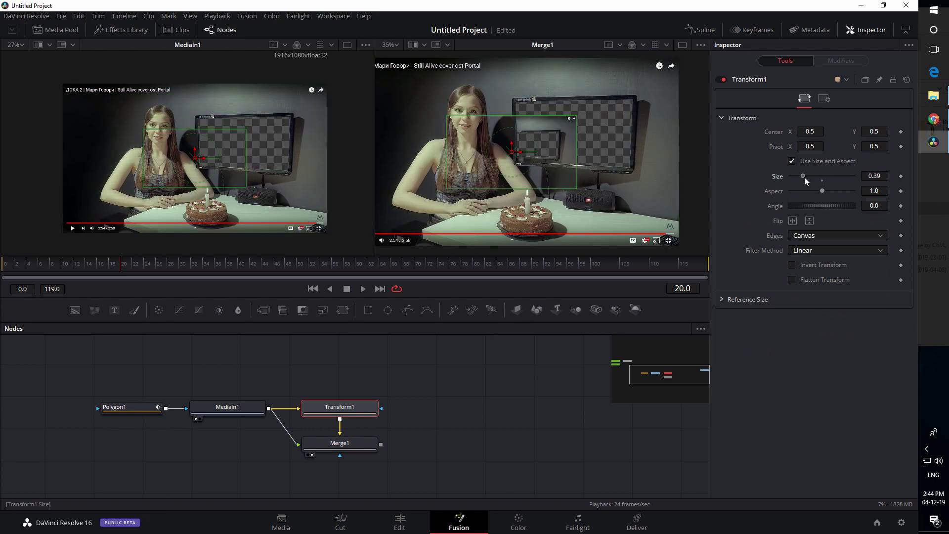
pyautogui.moveTo(802, 132); pyautogui.dragTo(848, 131)
pyautogui.moveTo(909, 133); pyautogui.dragTo(884, 132)
pyautogui.click(881, 175)
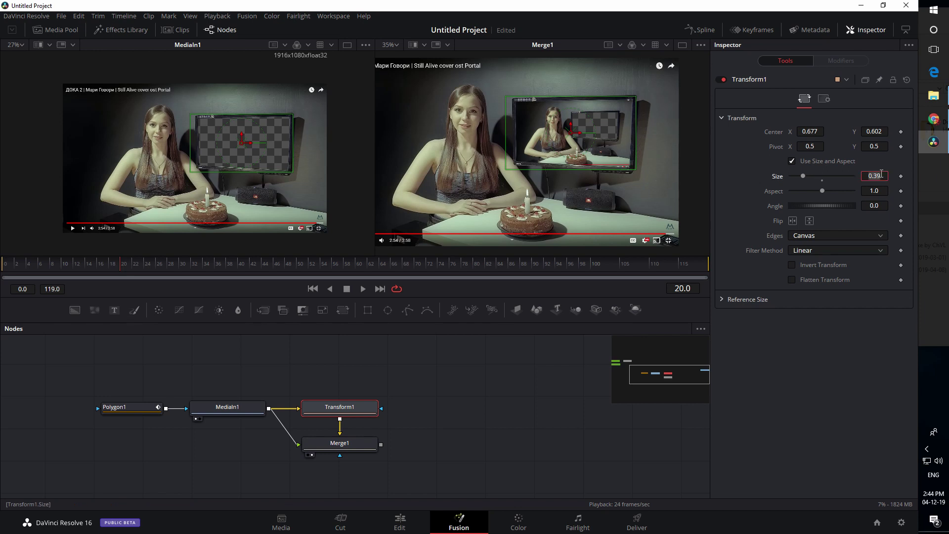
pyautogui.press('Tab')
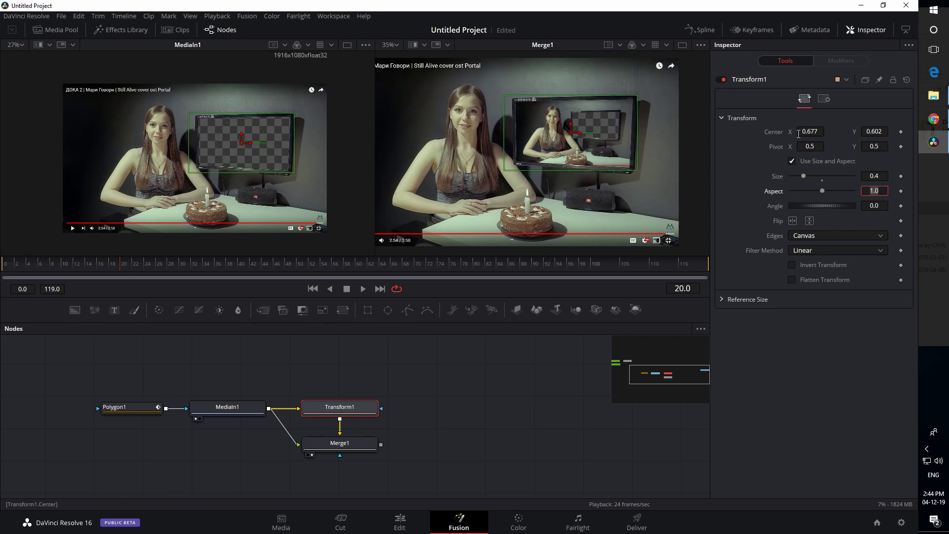
pyautogui.click(811, 131)
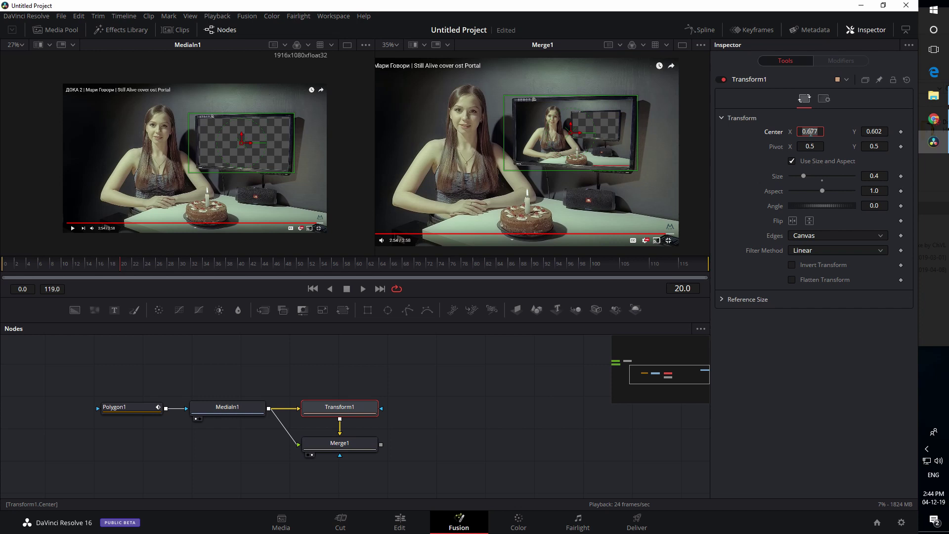
pyautogui.press('Tab')
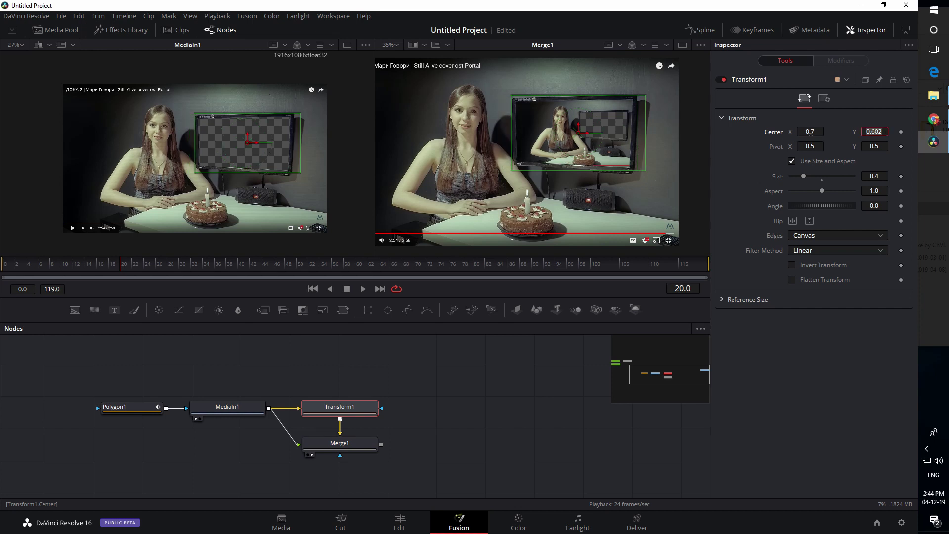
pyautogui.press('Tab')
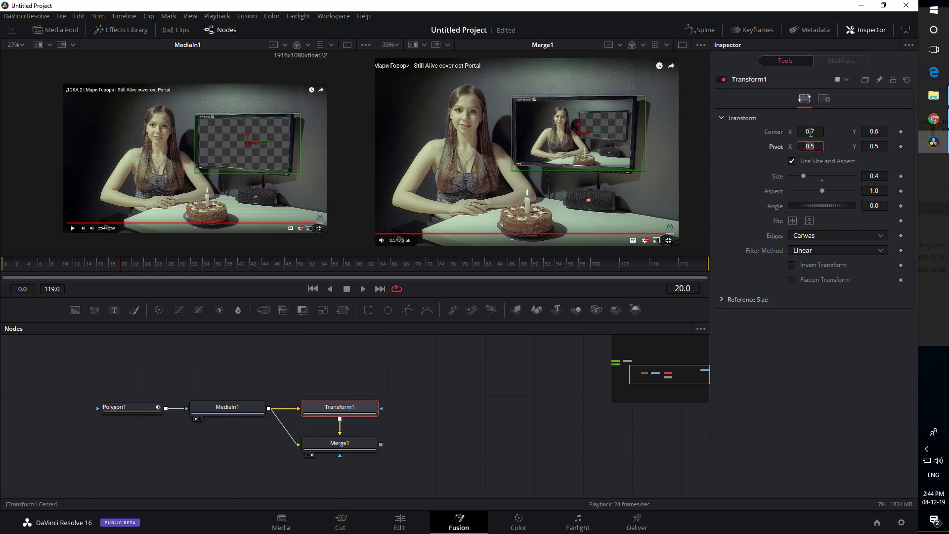
# Step: Copy the Transform1 and Merge1 nodes together and paste the pair below the originals
pyautogui.moveTo(187, 409); pyautogui.dragTo(221, 407)
pyautogui.moveTo(411, 448); pyautogui.dragTo(450, 406)
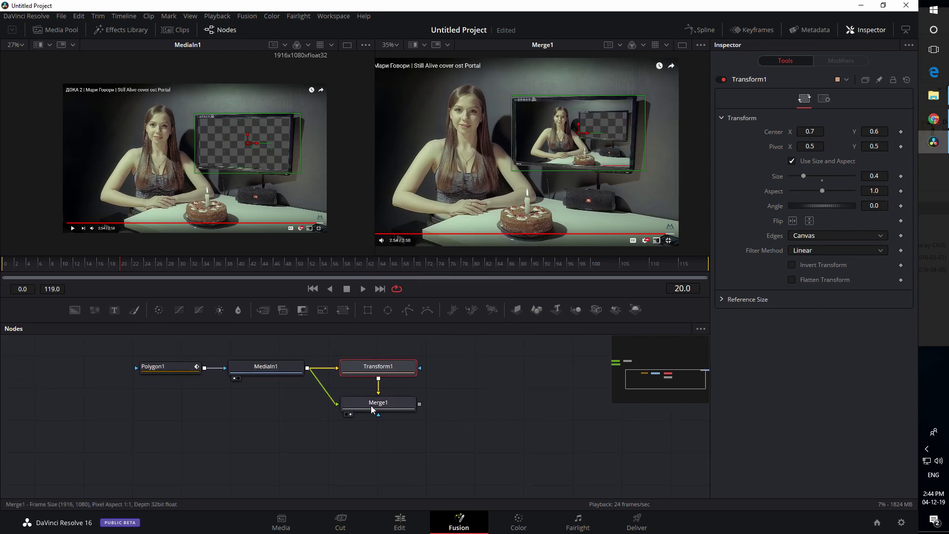
pyautogui.moveTo(428, 352); pyautogui.dragTo(383, 424)
pyautogui.hotkey('ctrl', 'c')
pyautogui.hotkey('ctrl', 'v')
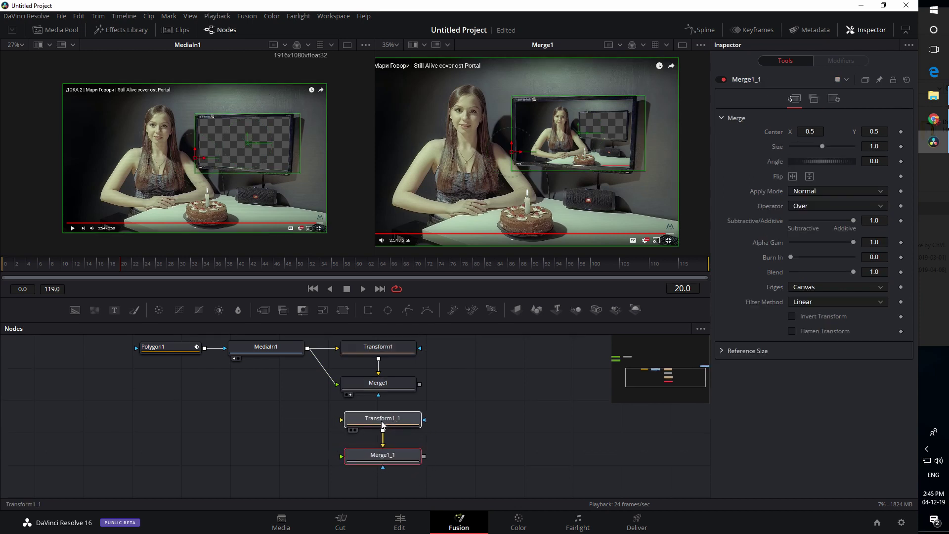
# Step: Feed Merge1 into Transform1_1 and connect MediaIn1 to Merge1_1's foreground through a router placed beside the chain
pyautogui.moveTo(419, 384); pyautogui.dragTo(392, 421)
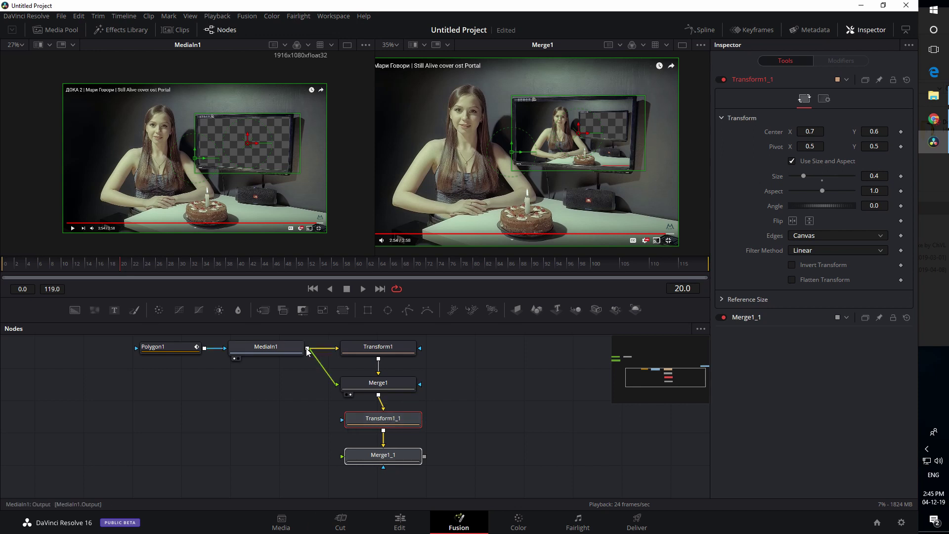
pyautogui.moveTo(307, 349); pyautogui.dragTo(369, 463)
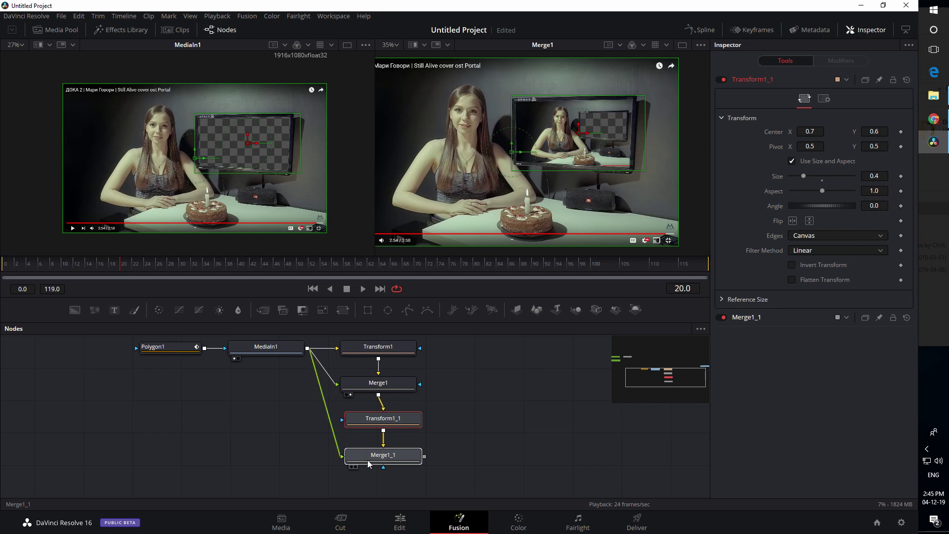
pyautogui.keyDown('alt'); pyautogui.click(324, 405); pyautogui.keyUp('alt')
pyautogui.moveTo(324, 404); pyautogui.dragTo(265, 458)
# Step: Paste another Transform and Merge pair fed by Merge1_1, and route the source into the new Merge's foreground through a second router
pyautogui.moveTo(476, 461); pyautogui.dragTo(465, 402)
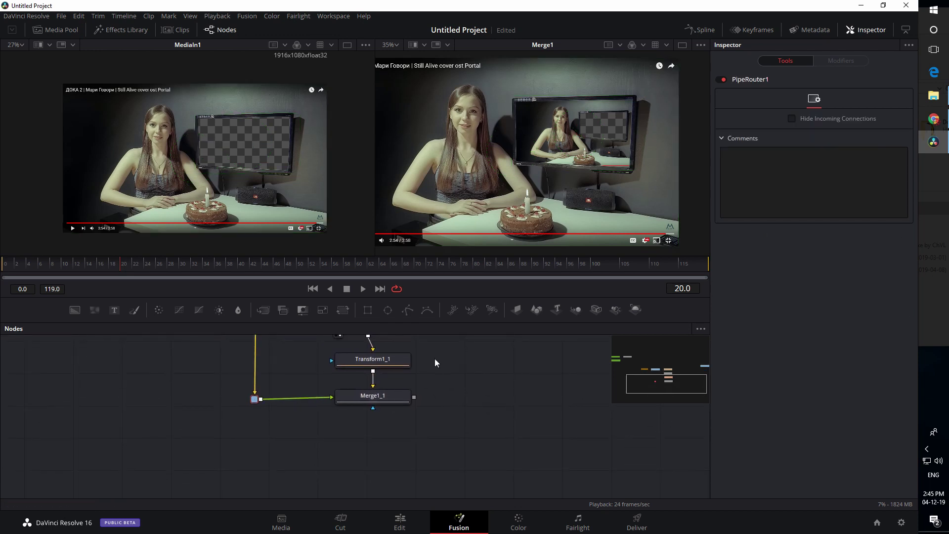
pyautogui.click(345, 449)
pyautogui.hotkey('ctrl', 'v')
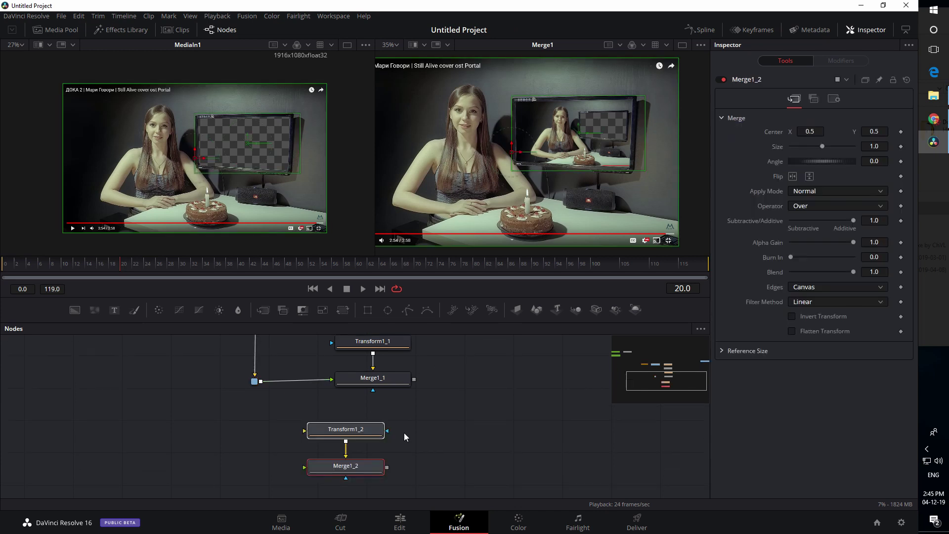
pyautogui.moveTo(350, 437); pyautogui.dragTo(381, 416)
pyautogui.click(380, 417)
pyautogui.moveTo(414, 379); pyautogui.dragTo(329, 414)
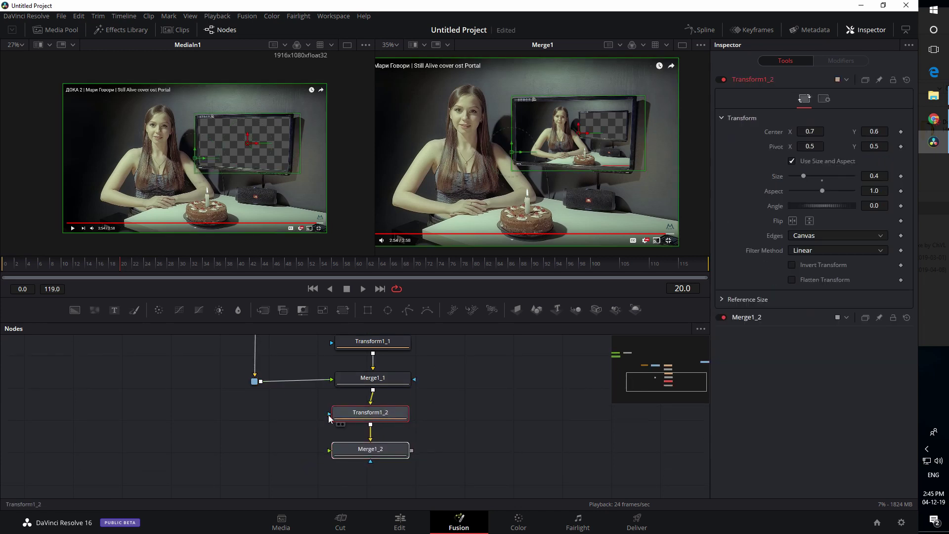
pyautogui.moveTo(258, 382); pyautogui.dragTo(329, 451)
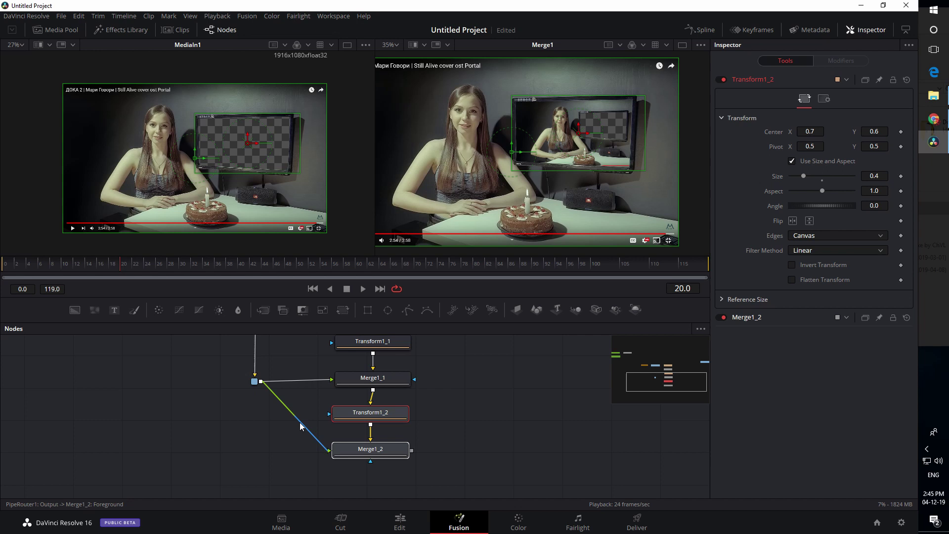
pyautogui.moveTo(296, 418); pyautogui.dragTo(256, 459)
# Step: Paste another Transform and Merge pair fed by Merge1_2, and extend the router line to the new Merge's foreground
pyautogui.scroll(-3, 431, 449)
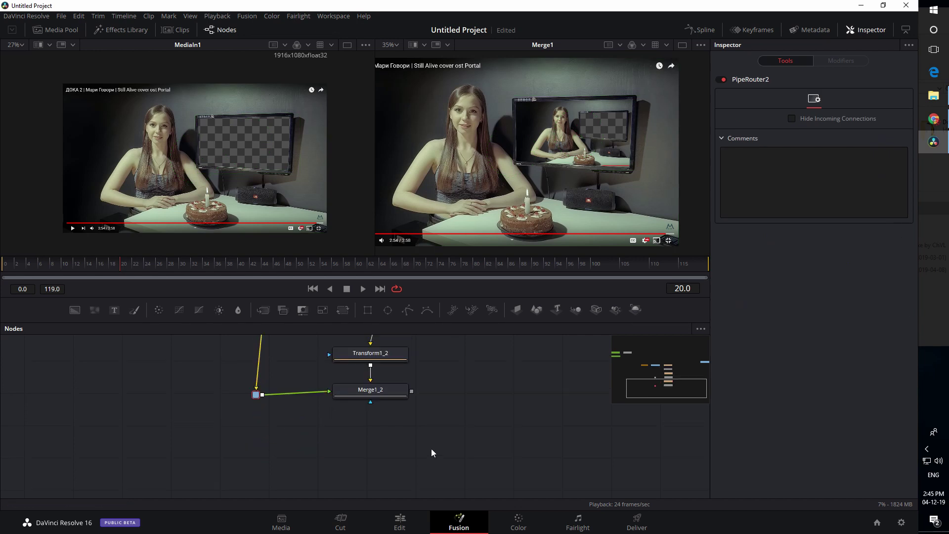
pyautogui.click(365, 441)
pyautogui.hotkey('ctrl', 'v')
pyautogui.moveTo(380, 435); pyautogui.dragTo(391, 420)
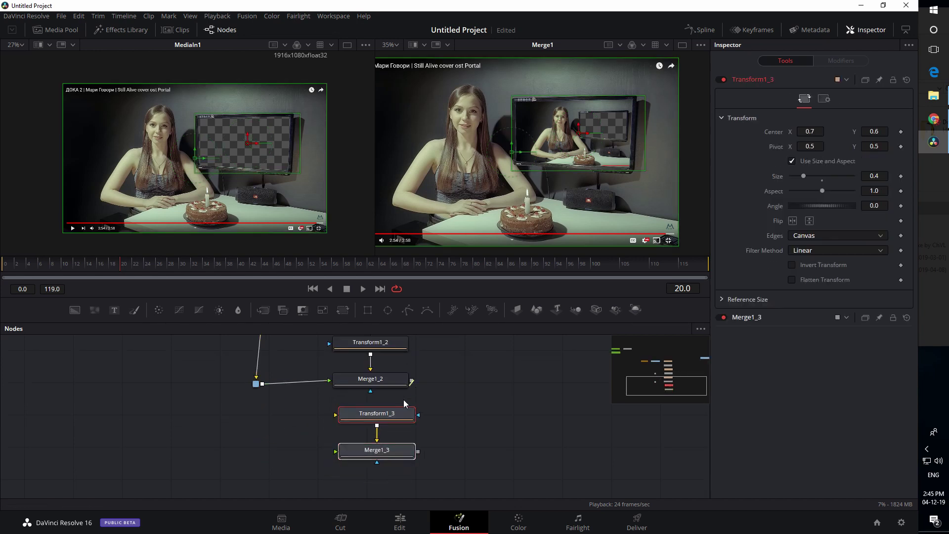
pyautogui.moveTo(263, 384); pyautogui.dragTo(337, 450)
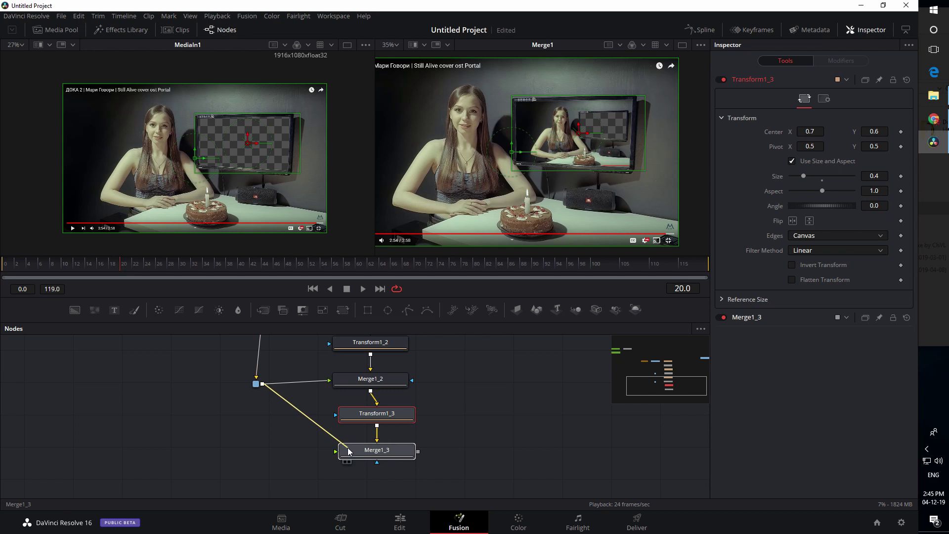
pyautogui.keyDown('alt'); pyautogui.click(298, 419); pyautogui.keyUp('alt')
pyautogui.moveTo(297, 422); pyautogui.dragTo(260, 454)
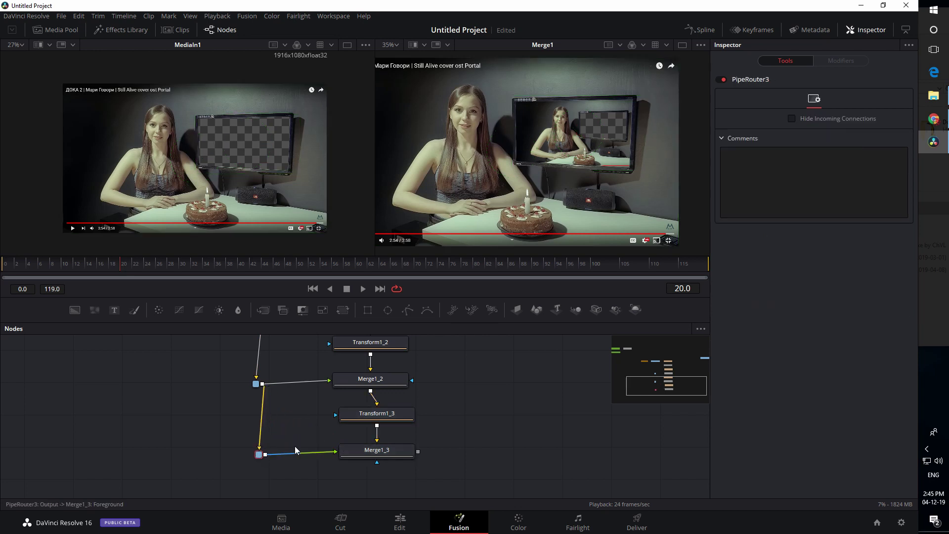
# Step: Duplicate the last two Transform and Merge pairs together and feed Merge1_3 into the first pasted Transform
pyautogui.scroll(1, 376, 420)
pyautogui.moveTo(439, 370); pyautogui.dragTo(363, 465)
pyautogui.scroll(-2, 436, 458)
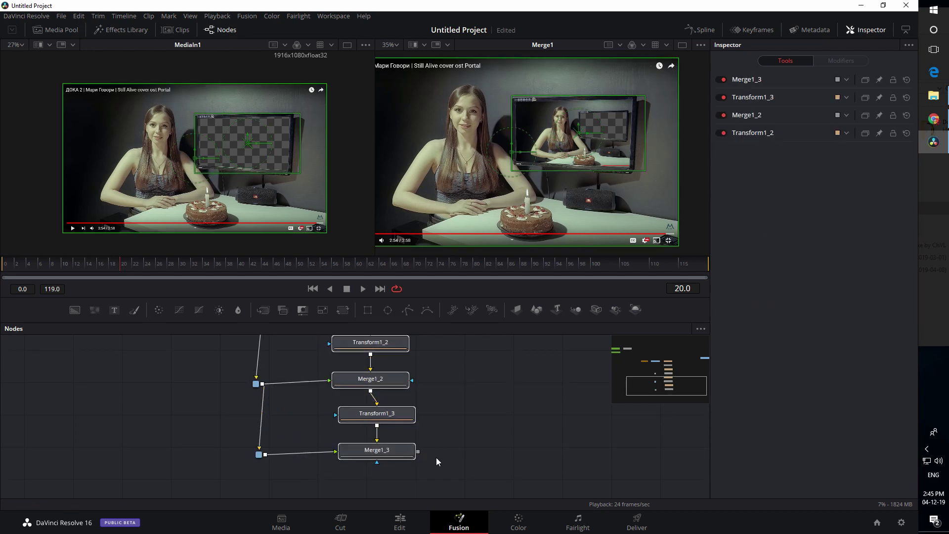
pyautogui.scroll(-6, 425, 452)
pyautogui.hotkey('ctrl', 'v')
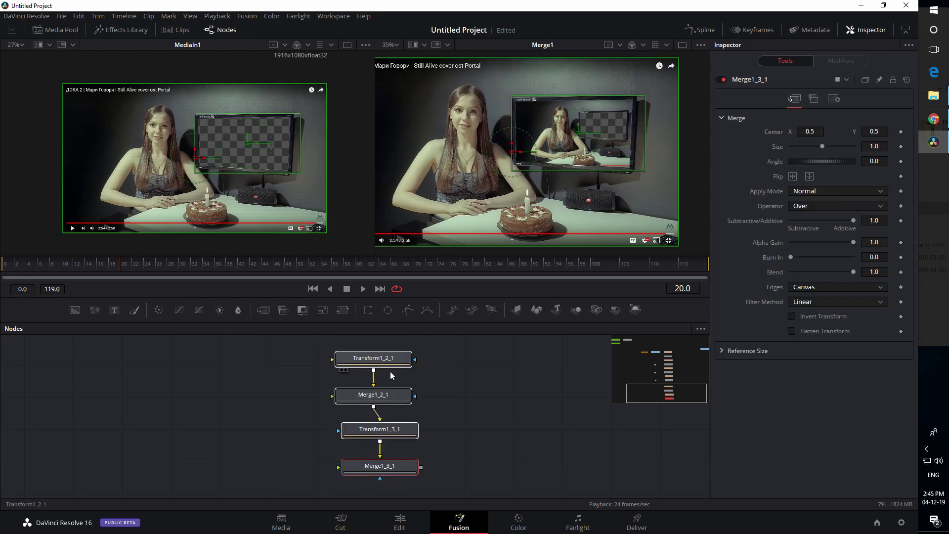
pyautogui.moveTo(392, 359); pyautogui.dragTo(388, 412)
# Step: Connect the last router to Merge1_2_1's foreground through a new router placed beside the chain
pyautogui.scroll(2, 406, 372)
pyautogui.moveTo(265, 366); pyautogui.dragTo(337, 446)
pyautogui.keyDown('alt'); pyautogui.click(301, 408); pyautogui.keyUp('alt')
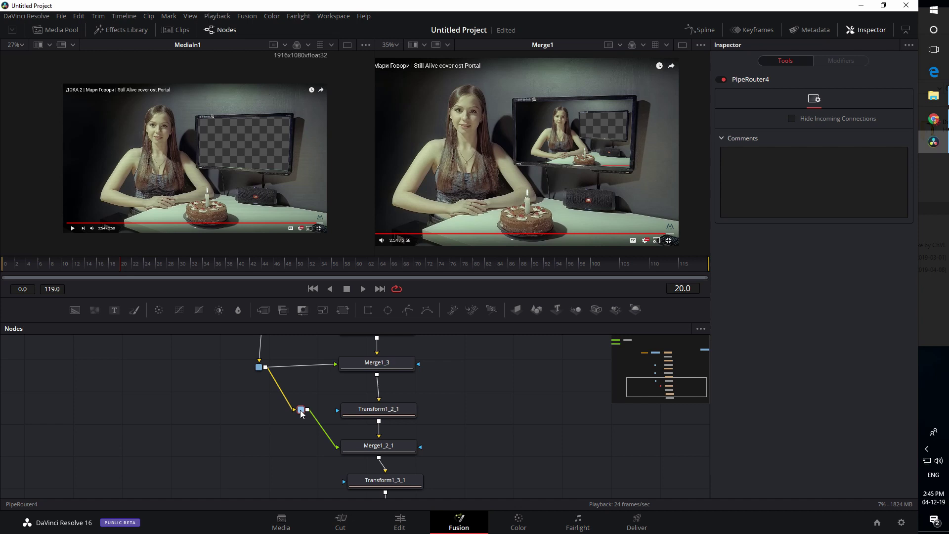
pyautogui.moveTo(300, 409); pyautogui.dragTo(255, 456)
# Step: Route the source from PipeRouter4 into Merge1_3_1's foreground through another router, and show Merge1_3_1 in the second viewer
pyautogui.scroll(-3, 317, 457)
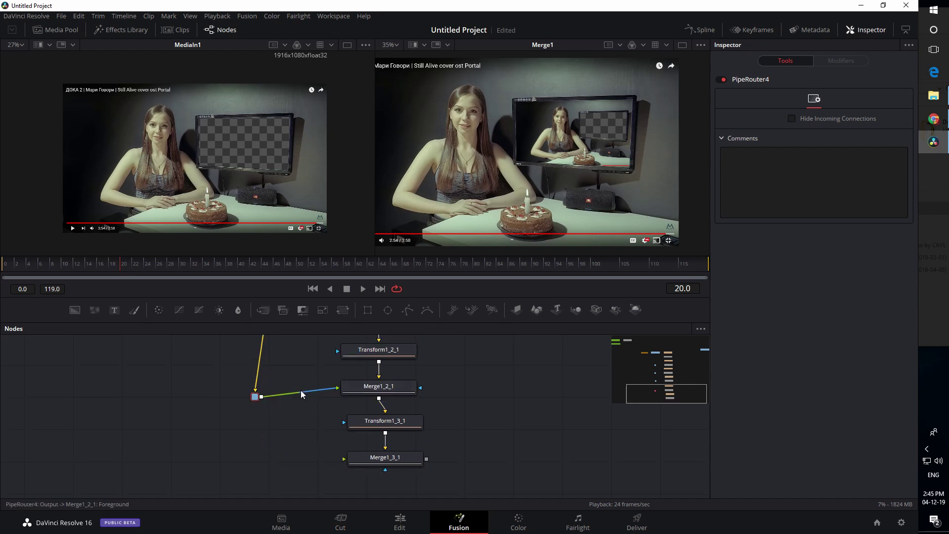
pyautogui.moveTo(261, 396); pyautogui.dragTo(247, 462)
pyautogui.keyDown('alt'); pyautogui.click(313, 437); pyautogui.keyUp('alt')
pyautogui.moveTo(390, 460); pyautogui.dragTo(537, 188)
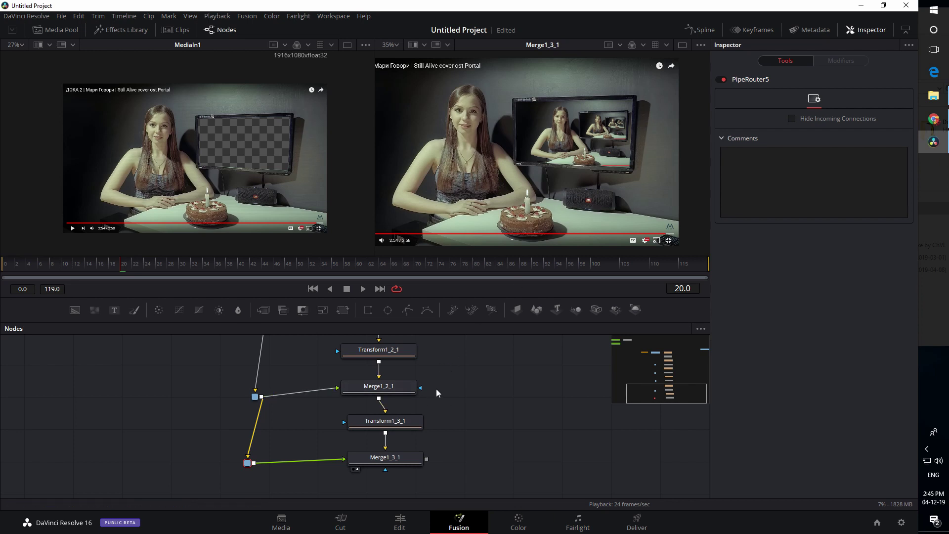
# Step: Examine the nested pictures inside the monitor at close range in the Merge1_3_1 viewer, and return to the overall picture
pyautogui.scroll(5, 282, 399)
pyautogui.scroll(-5, 281, 399)
pyautogui.click(379, 454)
pyautogui.scroll(8, 583, 126)
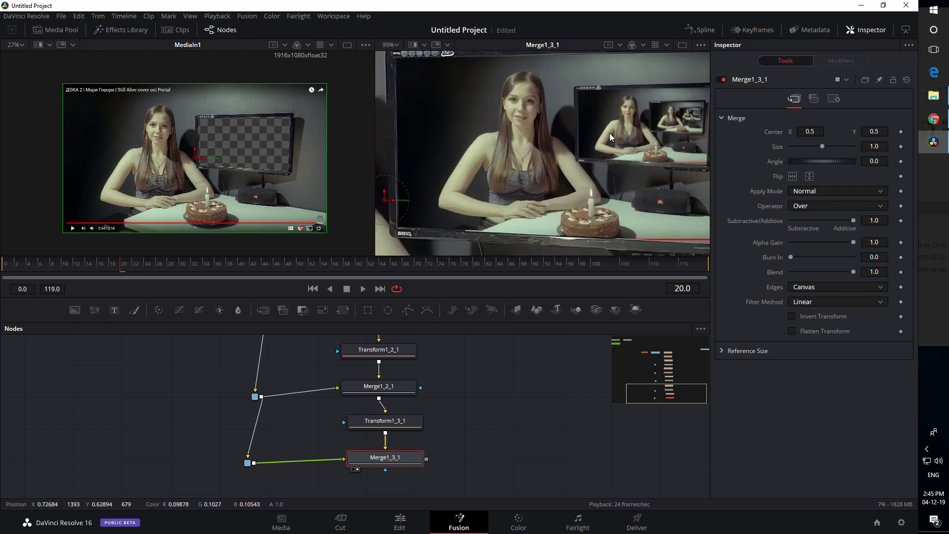
pyautogui.scroll(1, 611, 139)
pyautogui.moveTo(637, 149); pyautogui.dragTo(317, 258)
pyautogui.moveTo(658, 161); pyautogui.dragTo(452, 214)
pyautogui.scroll(2, 534, 185)
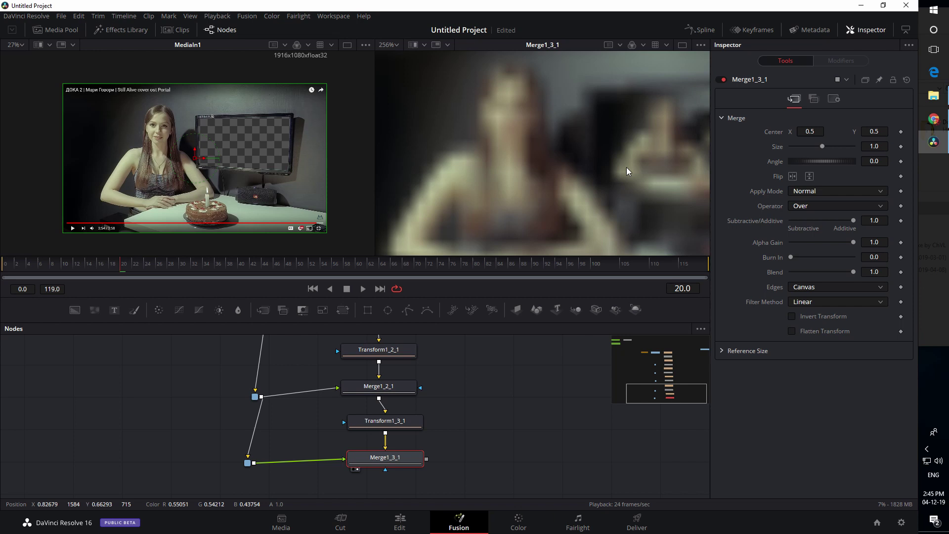
pyautogui.scroll(1, 621, 169)
pyautogui.scroll(-4, 612, 172)
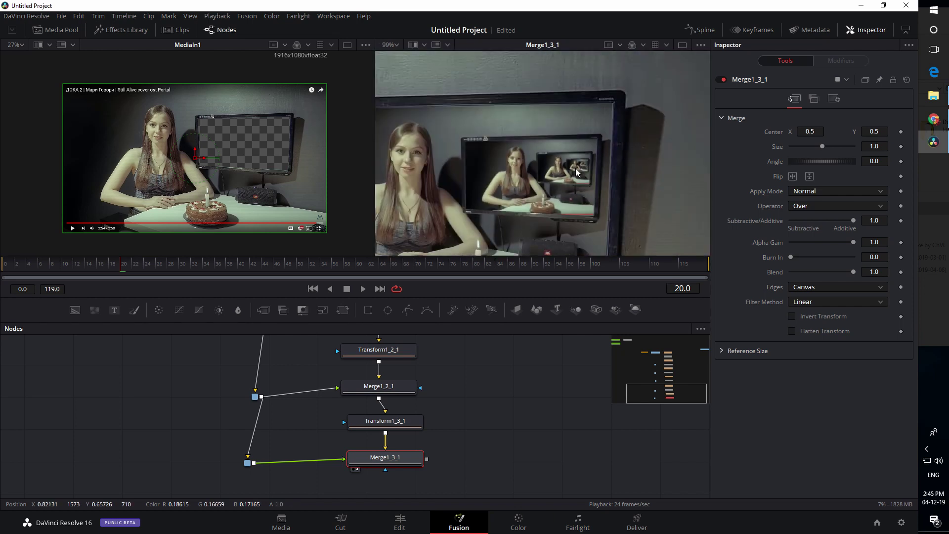
pyautogui.scroll(-2, 503, 200)
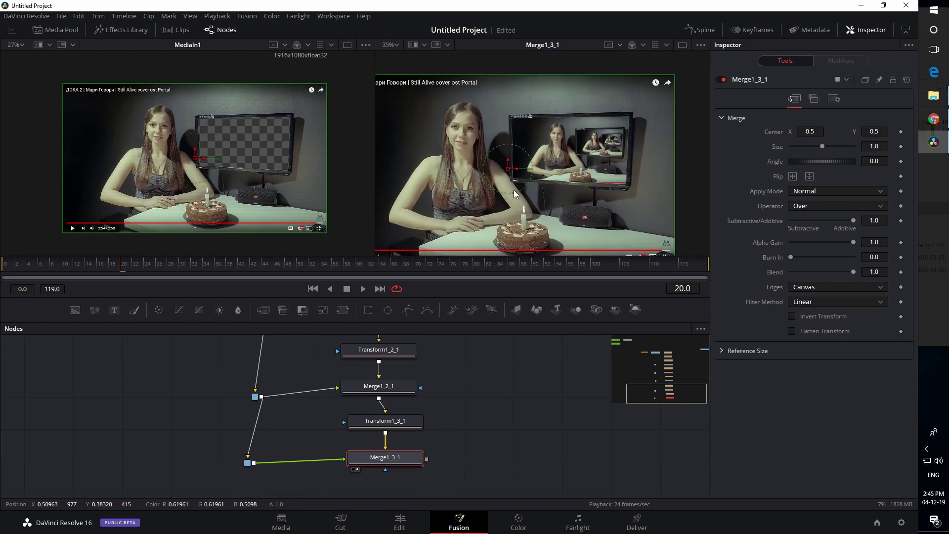
# Step: Examine the overall nested picture in the Merge1_3_1 viewer and trace the node chain from MediaIn1 to the last Merge
pyautogui.scroll(-2, 570, 172)
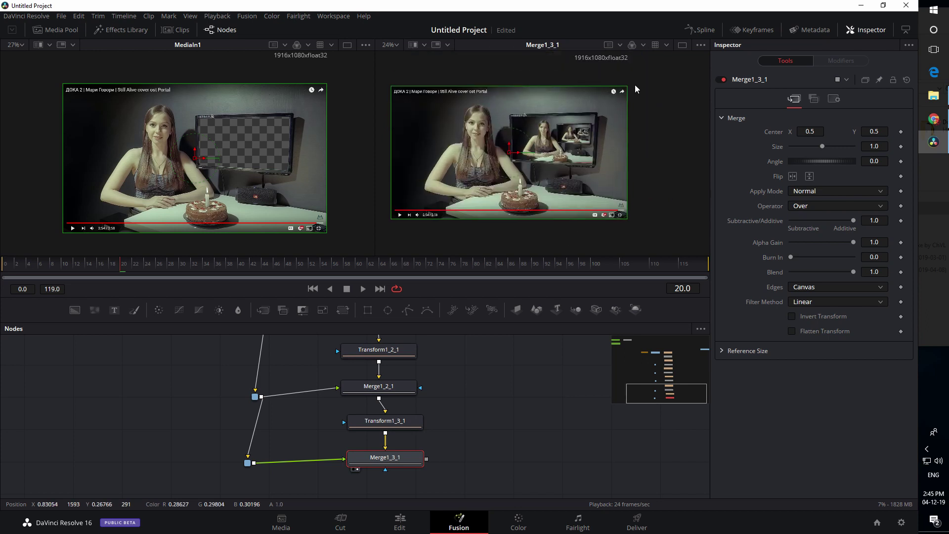
pyautogui.moveTo(563, 64); pyautogui.dragTo(543, 114)
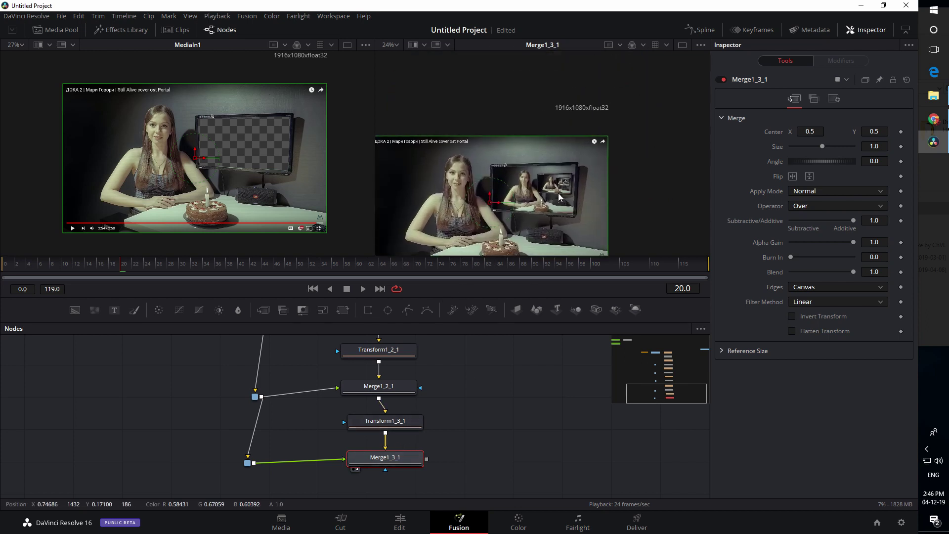
pyautogui.scroll(3, 524, 174)
pyautogui.moveTo(522, 192); pyautogui.dragTo(560, 148)
pyautogui.scroll(-3, 561, 161)
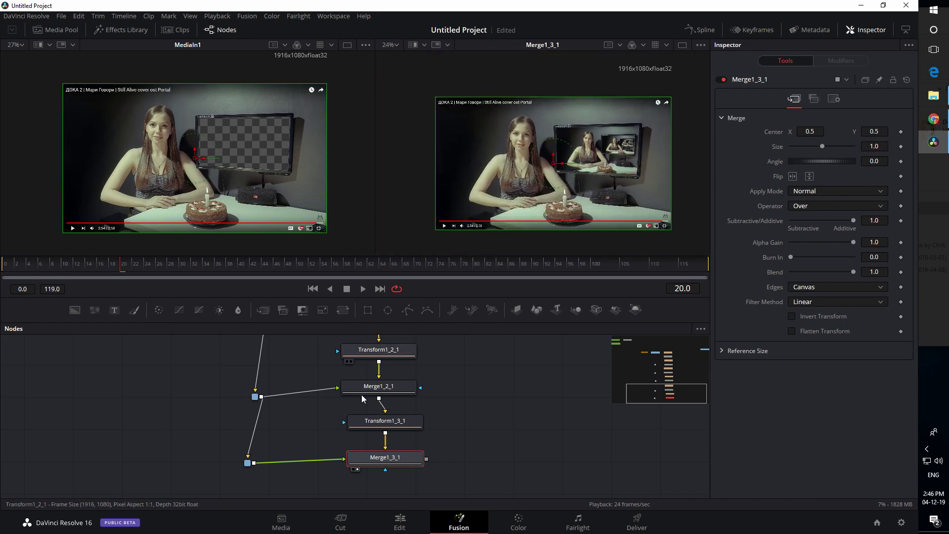
pyautogui.scroll(5, 362, 399)
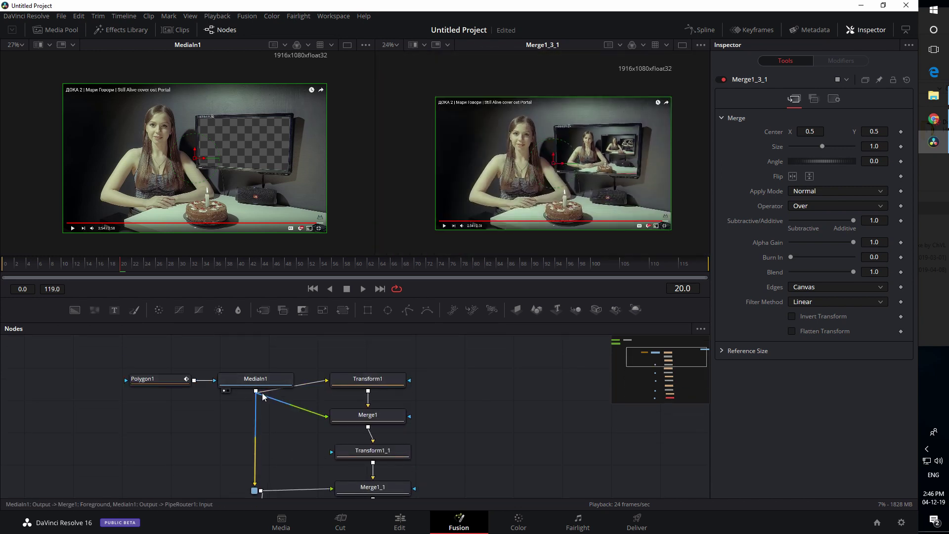
pyautogui.scroll(-8, 364, 414)
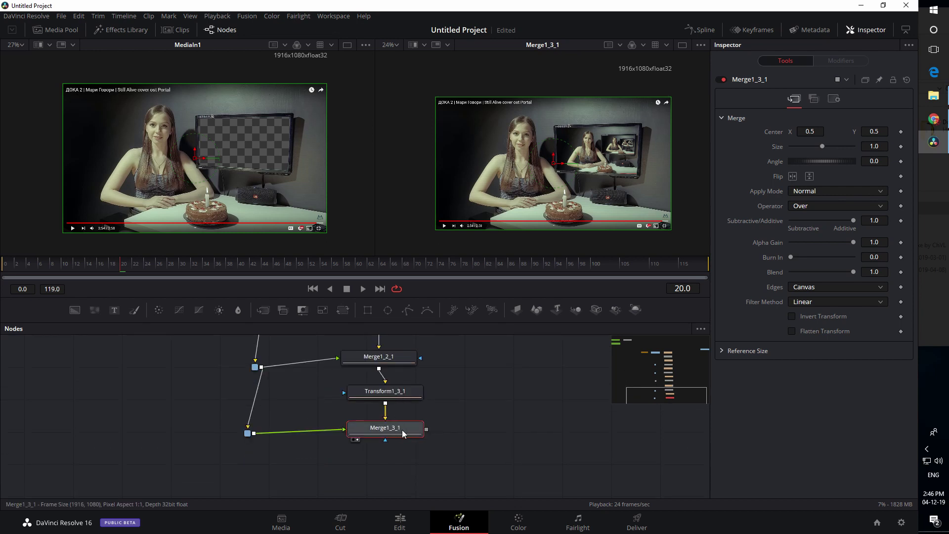
# Step: Add a Transform node after Merge1_3_1 and show it in the second viewer
pyautogui.hotkey('shift', 'space')
pyautogui.click(492, 391)
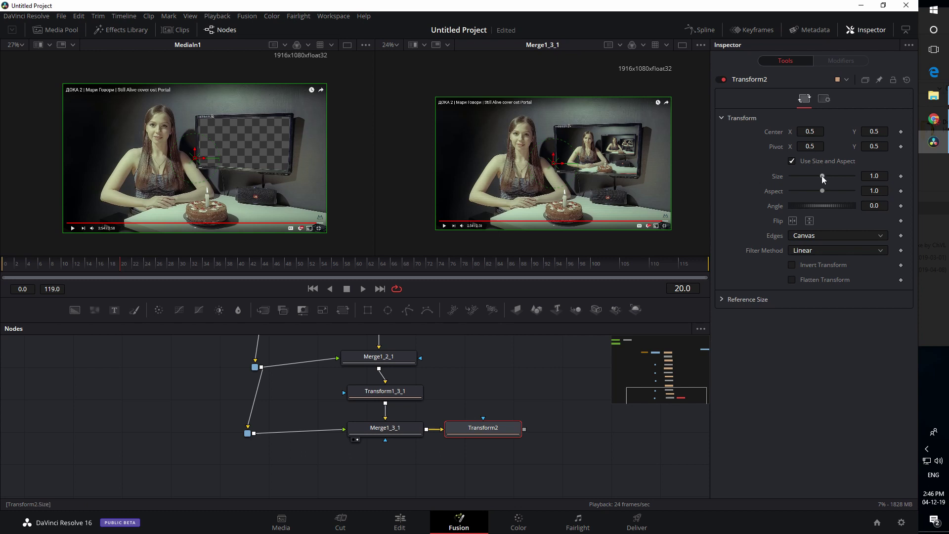
pyautogui.moveTo(823, 176); pyautogui.dragTo(834, 177)
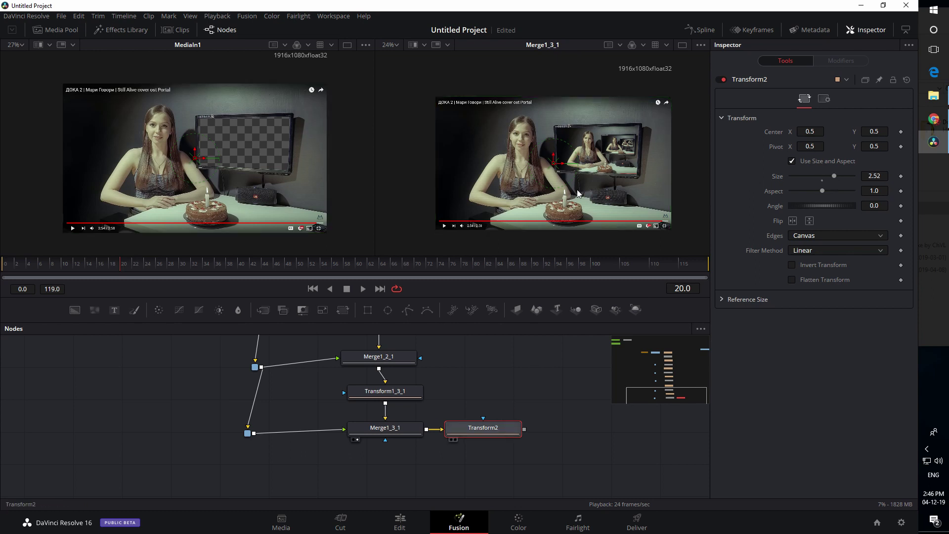
pyautogui.press('2')
# Step: Try size 5.0 on the new Transform with its center shifted to -0.259, -0.165, and reset both to their defaults
pyautogui.moveTo(834, 177); pyautogui.dragTo(869, 184)
pyautogui.moveTo(813, 132); pyautogui.dragTo(737, 132)
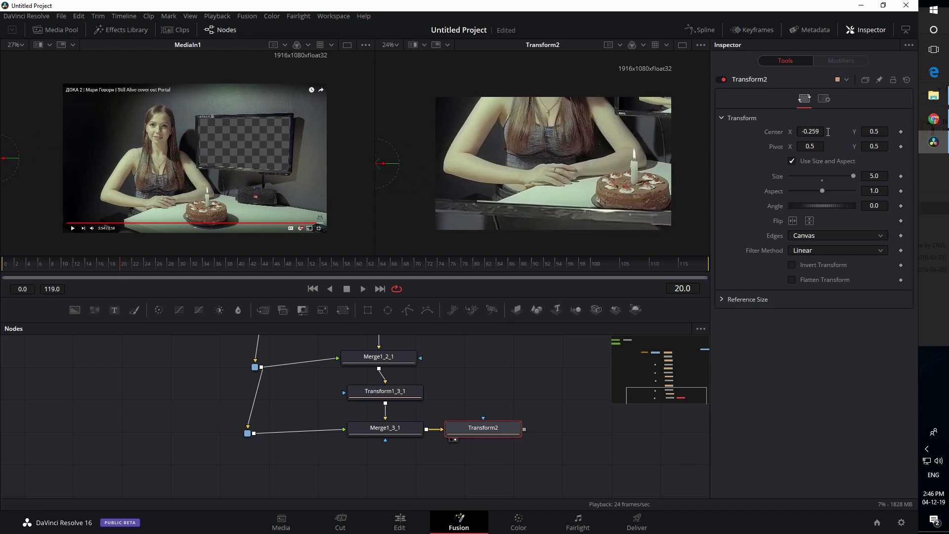
pyautogui.moveTo(872, 131)
pyautogui.mouseDown()
pyautogui.moveTo(863, 132)
pyautogui.moveTo(873, 143)
pyautogui.mouseUp()
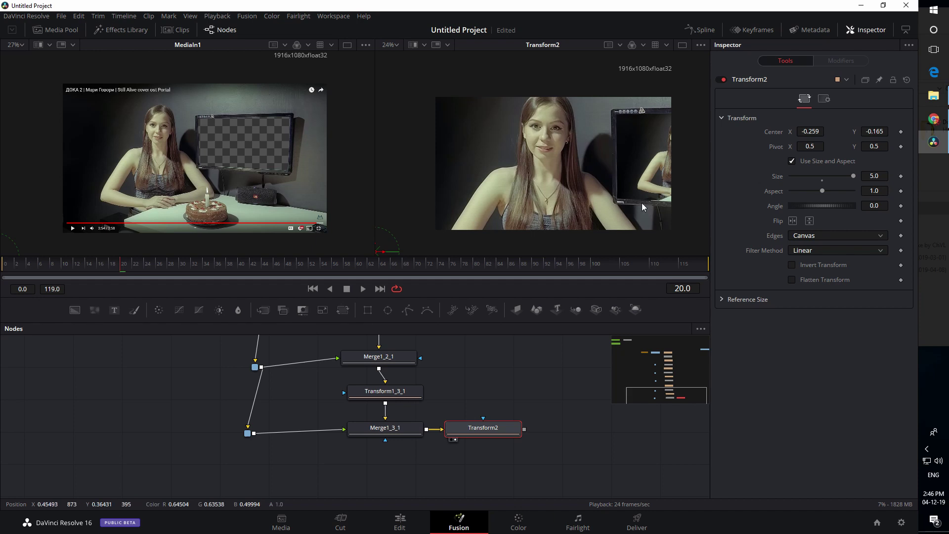
pyautogui.doubleClick(772, 132)
pyautogui.click(822, 179)
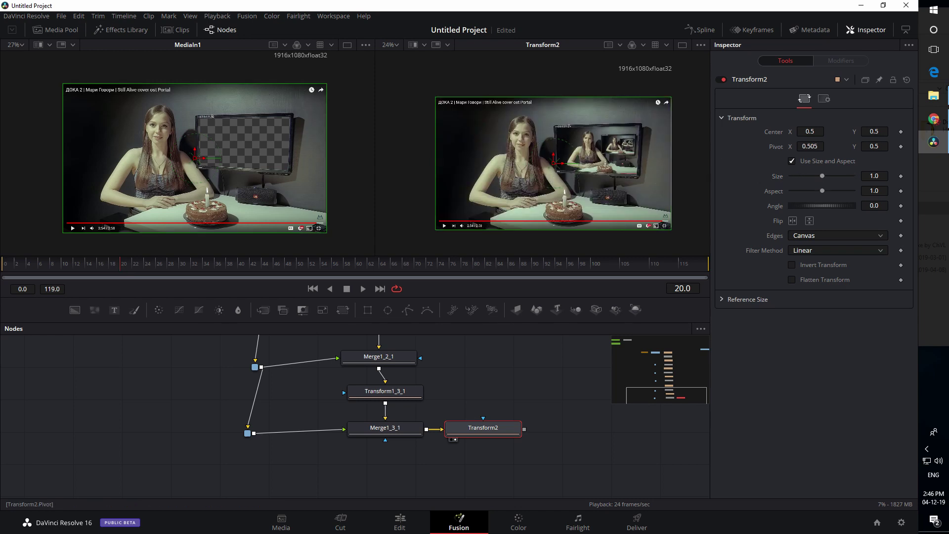
# Step: Move Transform2's pivot onto the nested monitor at about 0.826, 0.656 and set its size to 70
pyautogui.moveTo(809, 147); pyautogui.dragTo(811, 147)
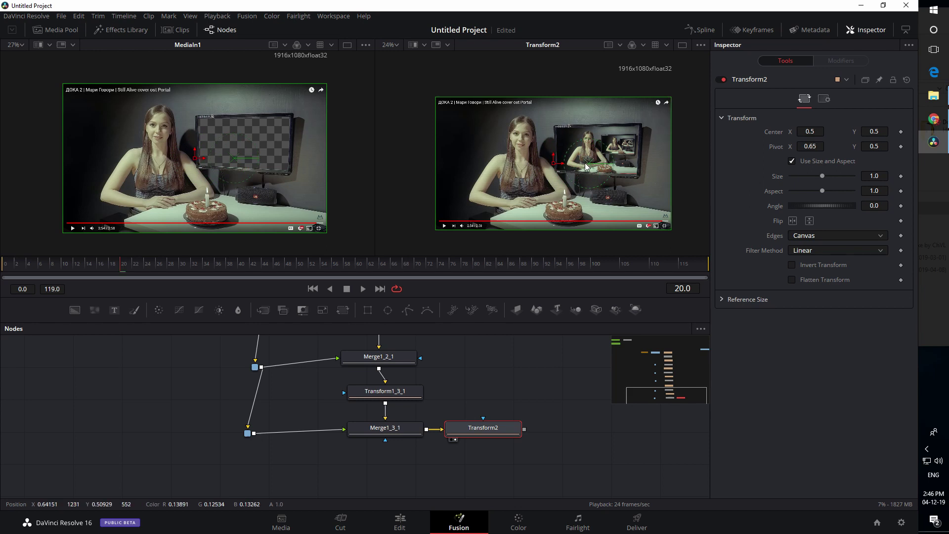
pyautogui.moveTo(589, 166); pyautogui.dragTo(631, 145)
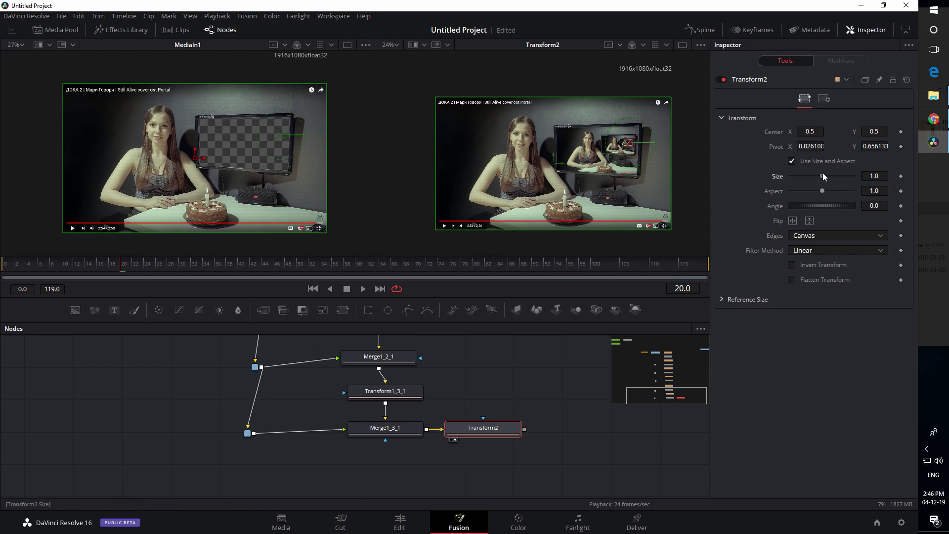
pyautogui.moveTo(823, 176); pyautogui.dragTo(861, 176)
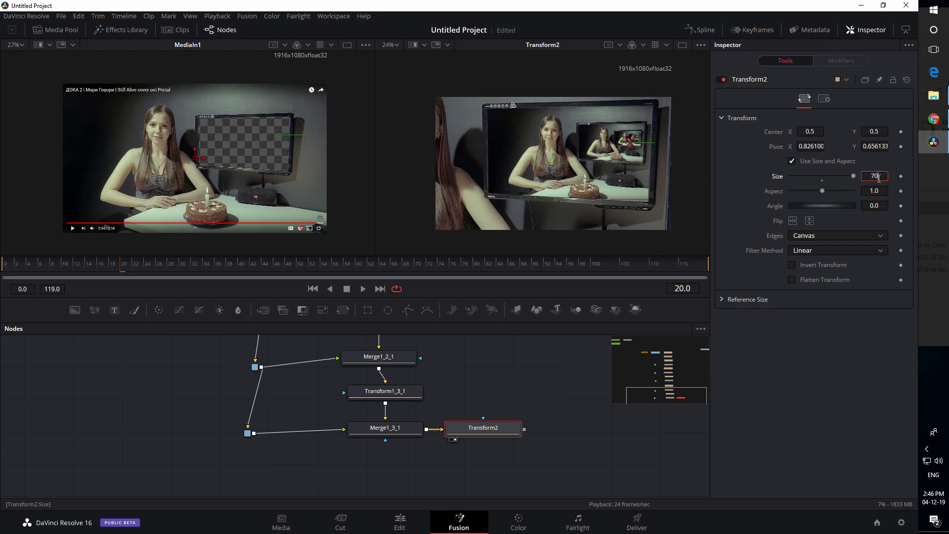
pyautogui.press('Tab')
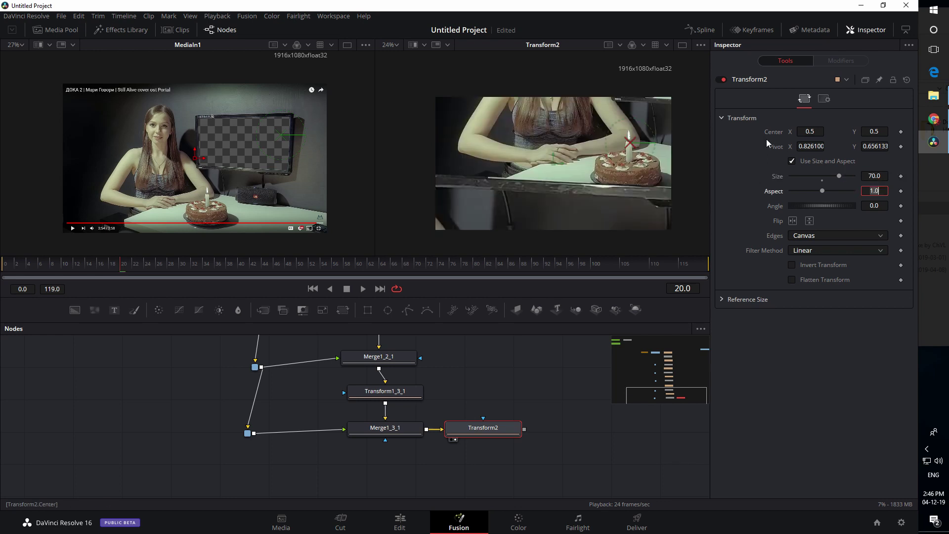
# Step: Fine-tune Transform2's pivot to X 0.832301 and Y 0.665434 to centre the enlargement on the nested monitor
pyautogui.moveTo(806, 145); pyautogui.dragTo(808, 145)
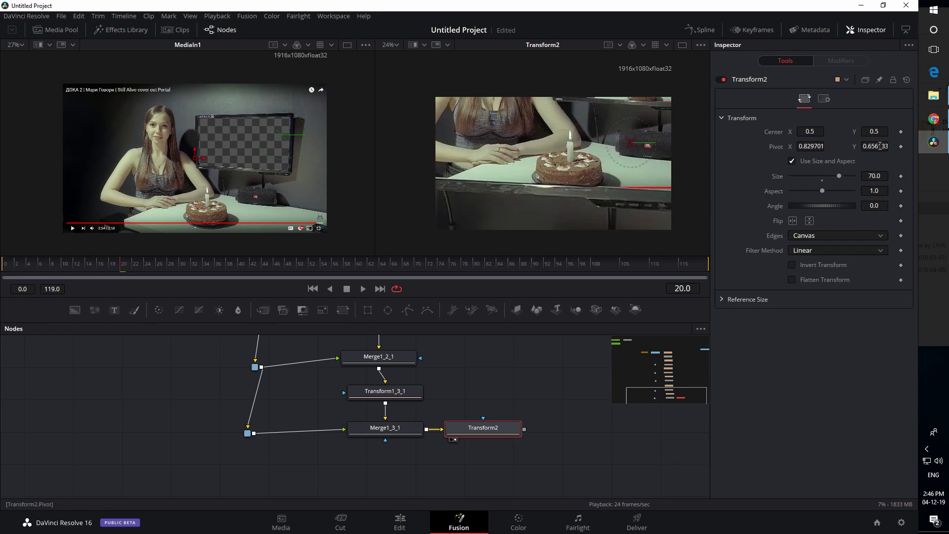
pyautogui.moveTo(874, 146); pyautogui.dragTo(944, 147)
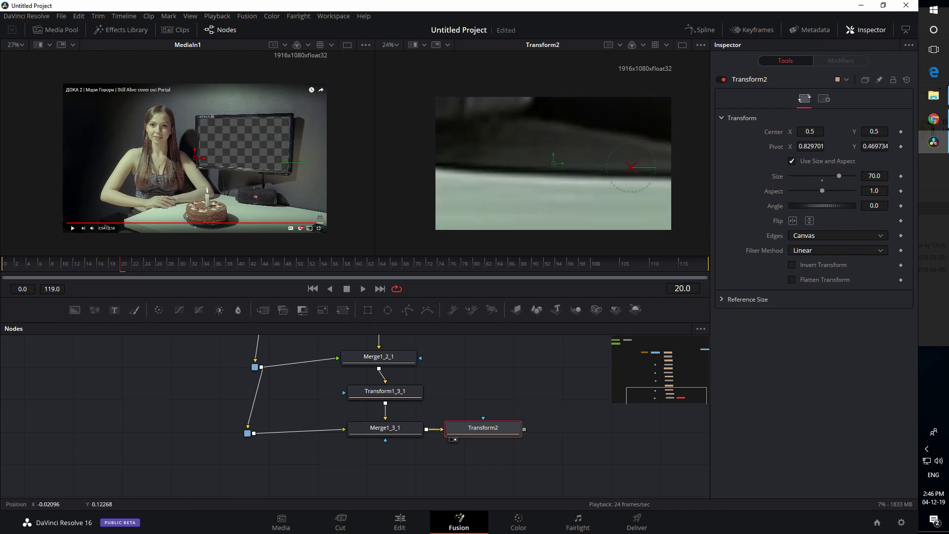
pyautogui.moveTo(874, 146)
pyautogui.mouseDown()
pyautogui.moveTo(898, 146)
pyautogui.moveTo(860, 146)
pyautogui.moveTo(944, 147)
pyautogui.mouseUp()
pyautogui.moveTo(876, 146); pyautogui.dragTo(880, 146)
pyautogui.moveTo(811, 145); pyautogui.dragTo(814, 146)
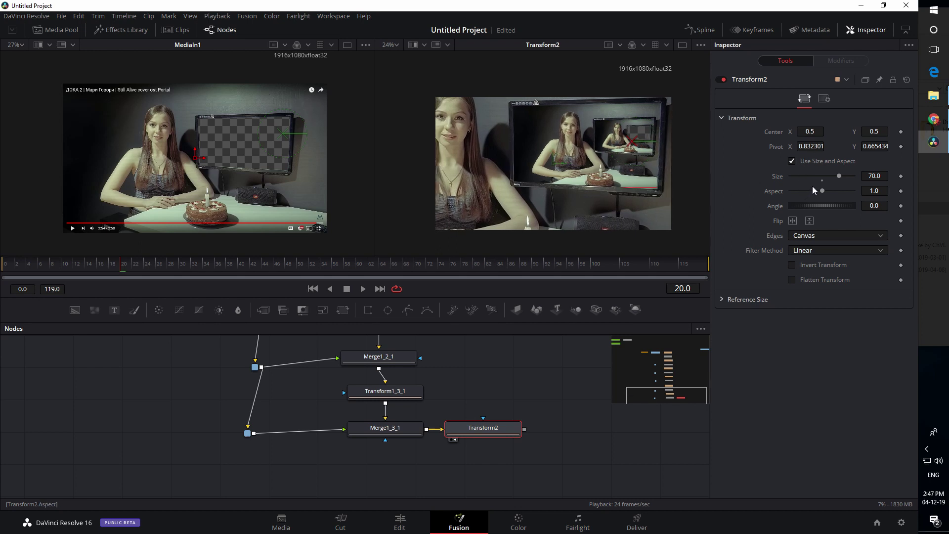
# Step: Set Transform2's pivot Y to 0.666534 and raise its size to 166.3
pyautogui.moveTo(839, 176); pyautogui.dragTo(878, 146)
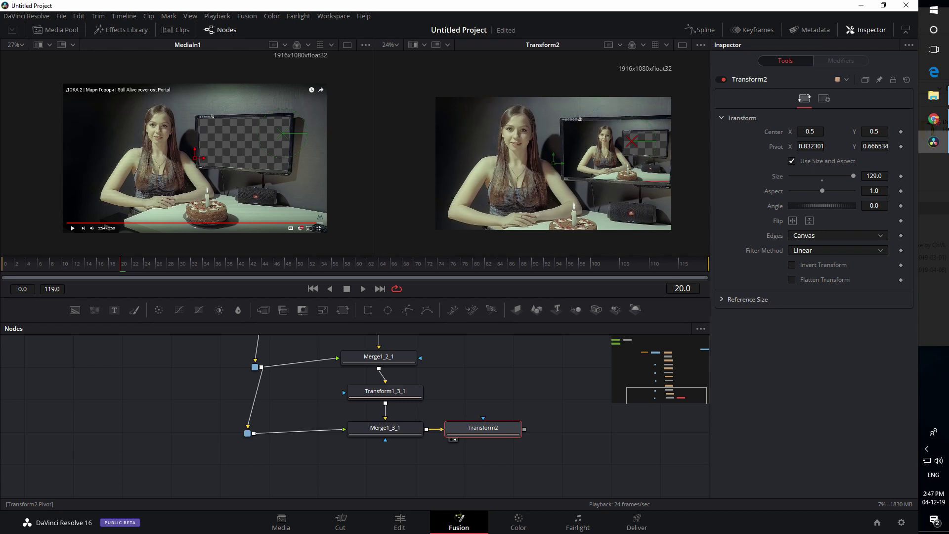
pyautogui.click(878, 176)
pyautogui.write('135')
pyautogui.press('Tab')
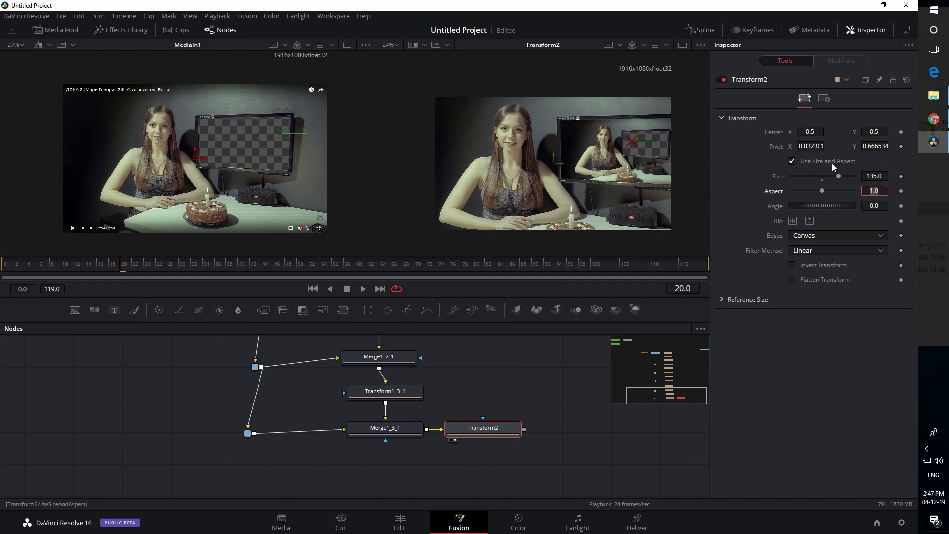
pyautogui.moveTo(842, 173); pyautogui.dragTo(879, 181)
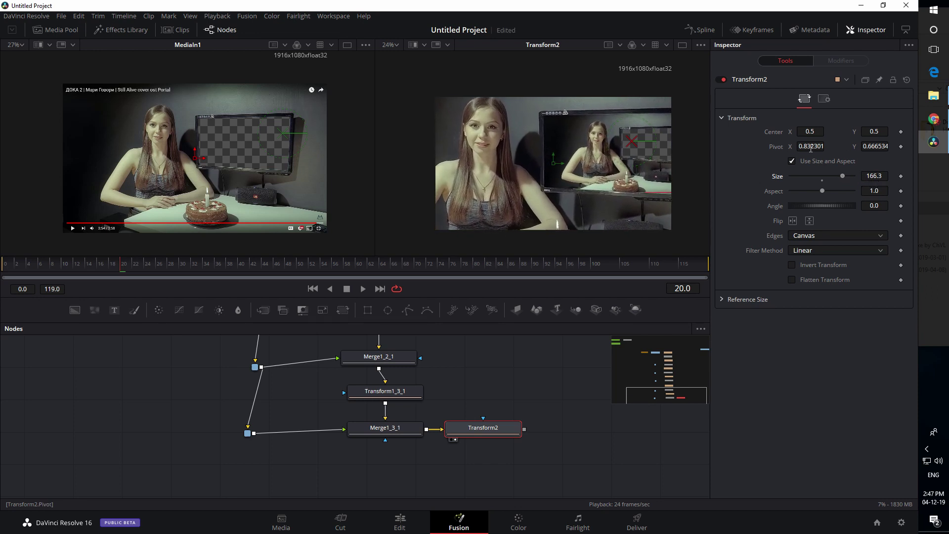
# Step: Refine Transform2's pivot to X 0.830301 and Y 0.667234 at the enlarged size
pyautogui.moveTo(809, 146); pyautogui.dragTo(801, 146)
pyautogui.moveTo(630, 141); pyautogui.dragTo(631, 141)
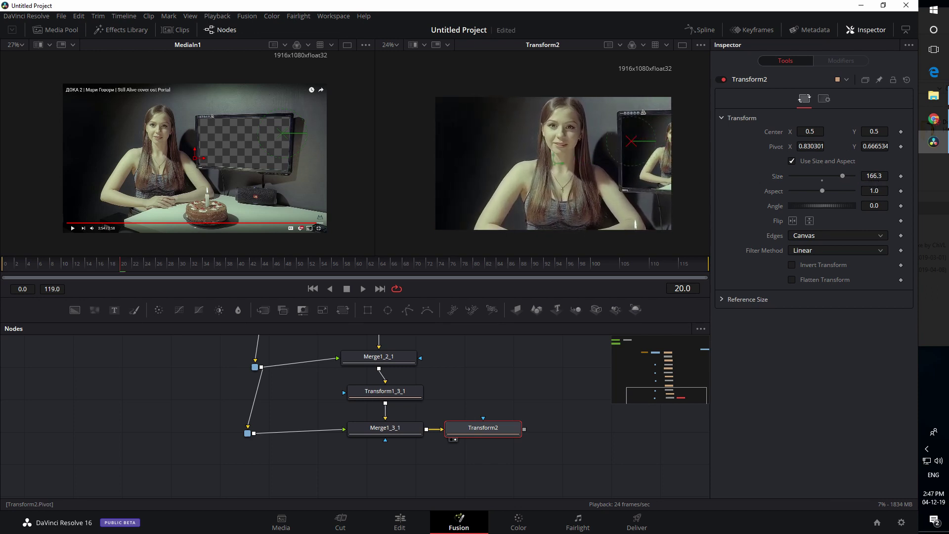
pyautogui.moveTo(872, 147); pyautogui.dragTo(876, 145)
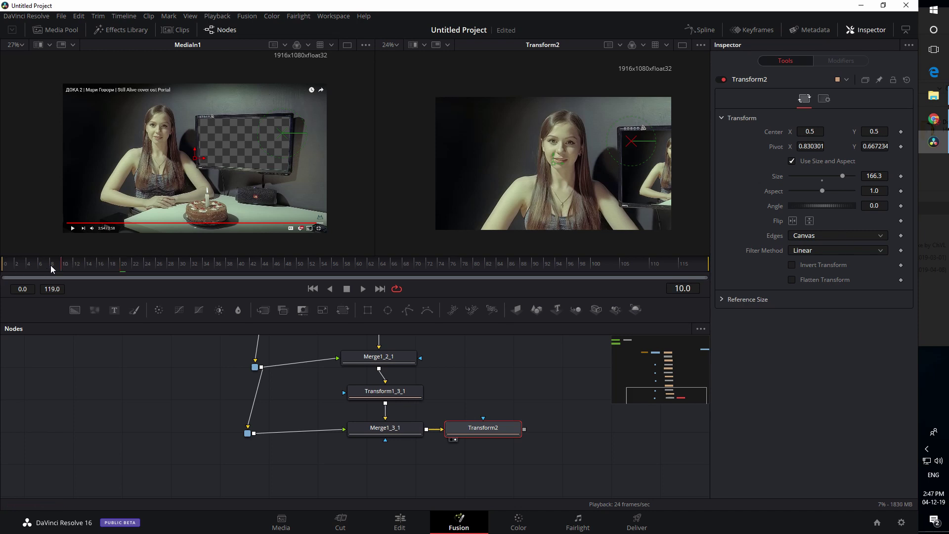
# Step: Keyframe Transform2's size at 166.3 on frame 0 and at 1.0 on frame 119
pyautogui.click(901, 176)
pyautogui.click(822, 180)
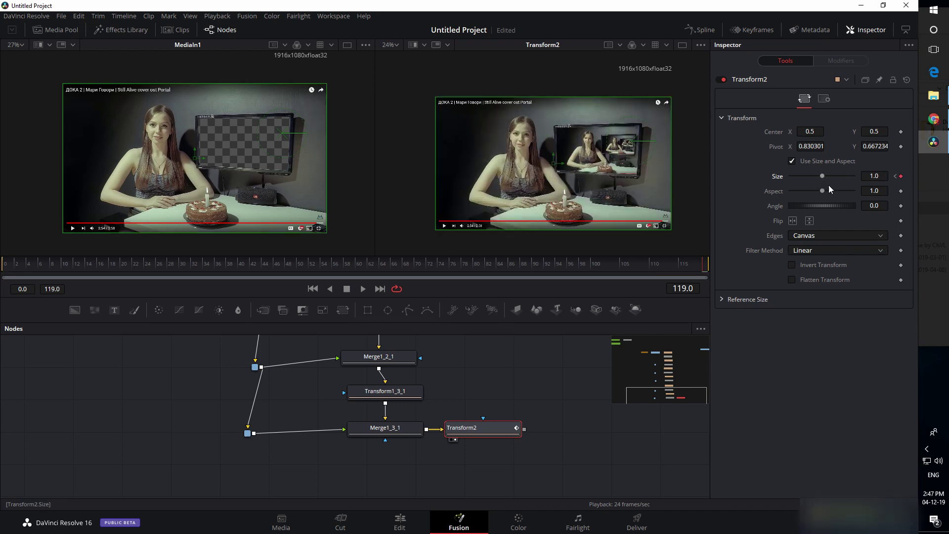
pyautogui.click(901, 176)
# Step: Play the zoom animation from frame 0 to check the motion between the two size keyframes
pyautogui.click(1, 267)
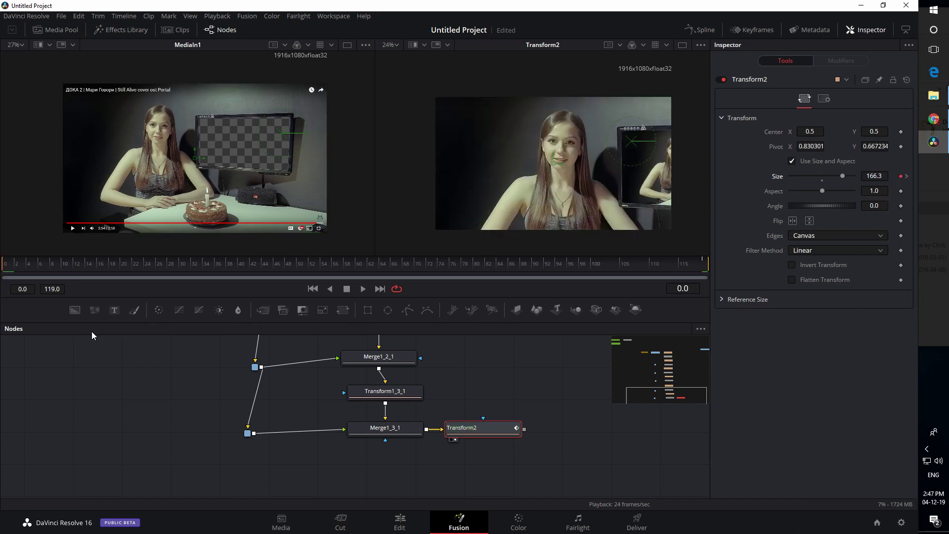
pyautogui.press('space')
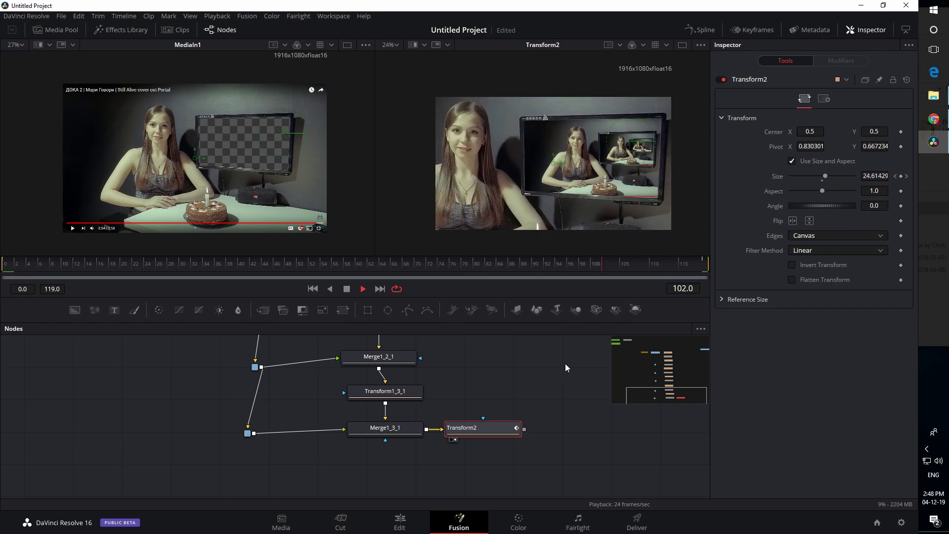
pyautogui.press('space')
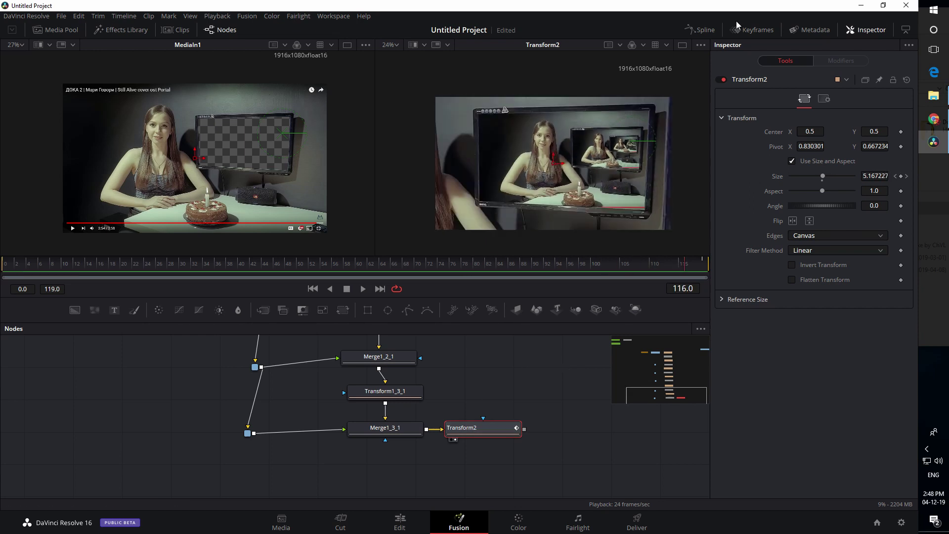
# Step: Open the spline editor, limit it to the selected tool, enable Transform2's Size curve and fit it in the graph
pyautogui.click(697, 30)
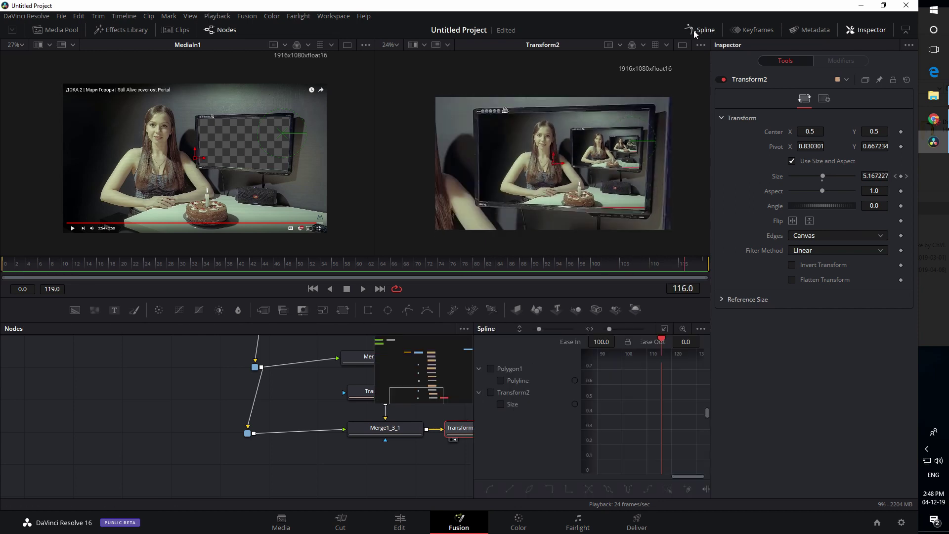
pyautogui.click(701, 330)
pyautogui.click(679, 342)
pyautogui.click(501, 381)
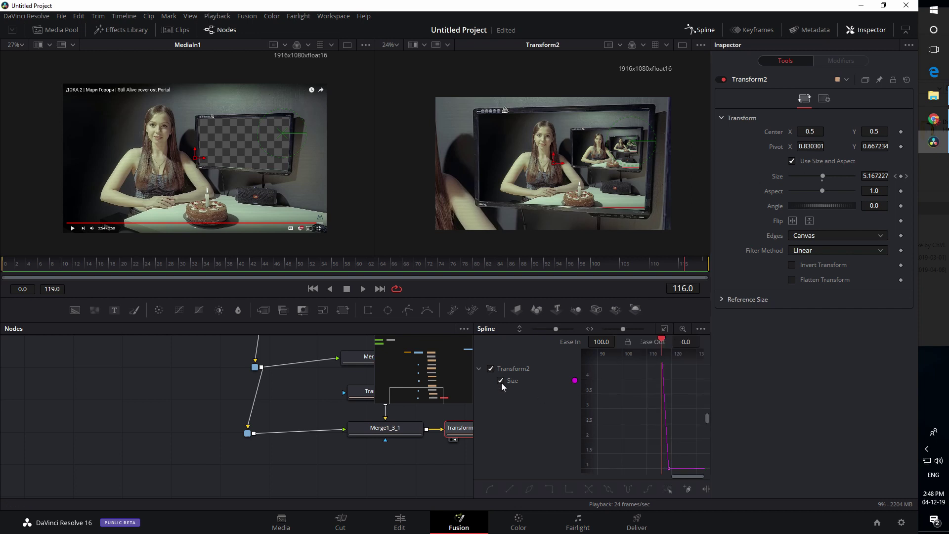
pyautogui.click(666, 330)
pyautogui.click(706, 454)
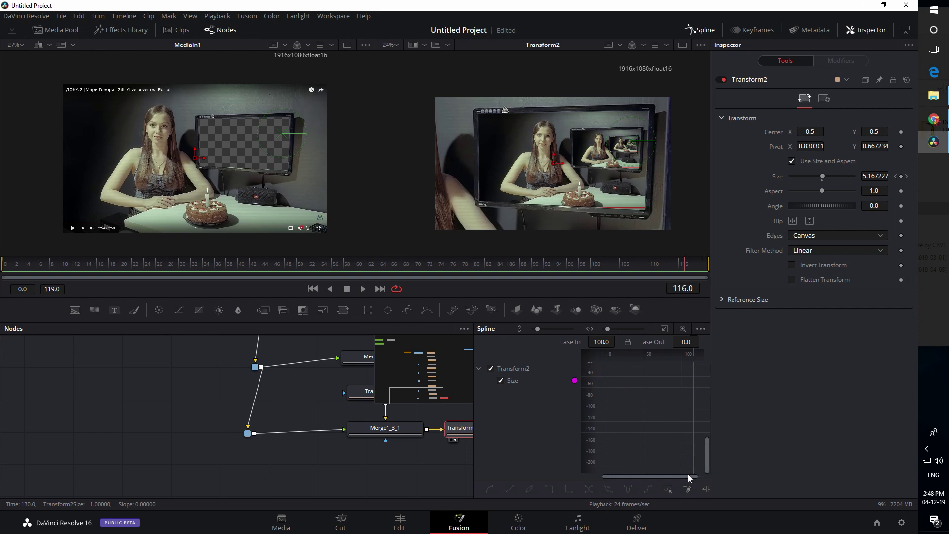
pyautogui.click(665, 330)
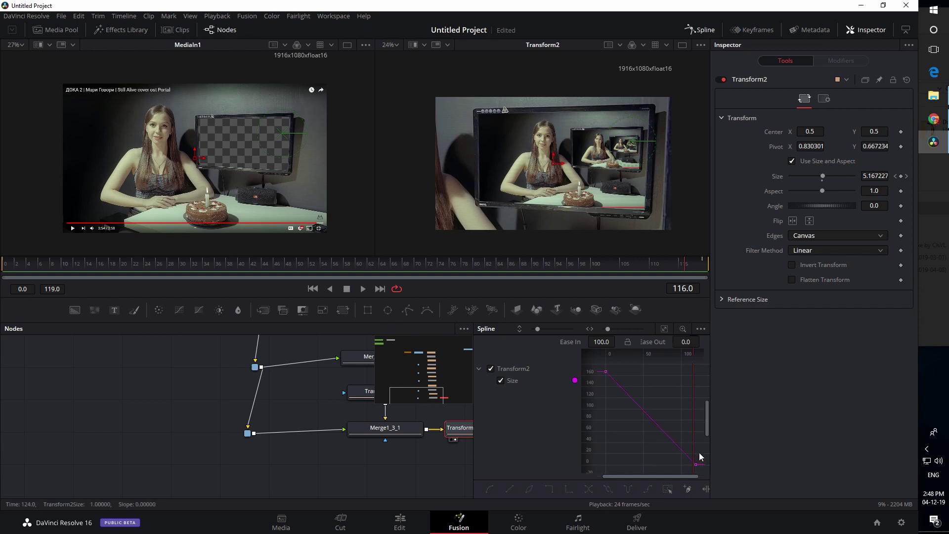
# Step: Ease Transform2's size curve with flat handles at both keyframes and play the zoom from the start
pyautogui.moveTo(685, 475); pyautogui.dragTo(685, 474)
pyautogui.press('f')
pyautogui.moveTo(593, 342); pyautogui.dragTo(632, 341)
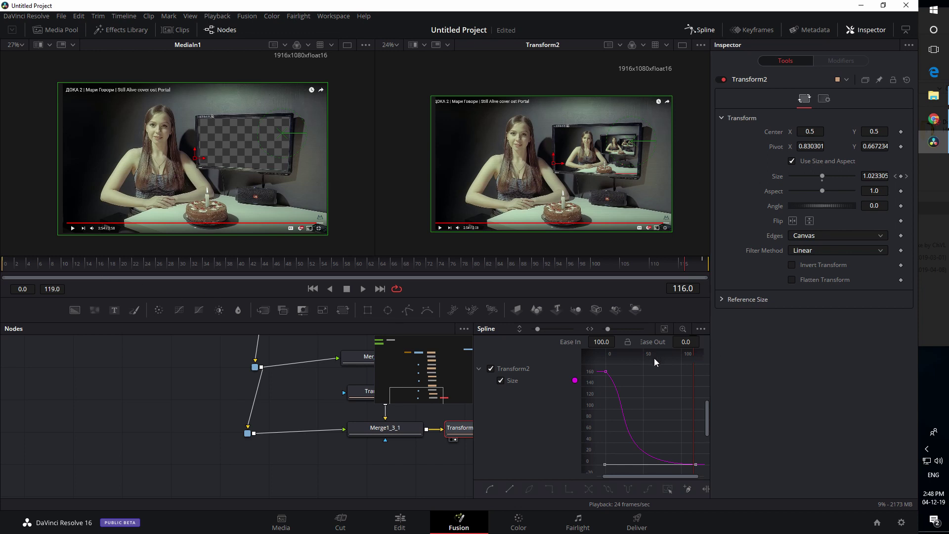
pyautogui.moveTo(29, 268); pyautogui.dragTo(1, 273)
pyautogui.press('space')
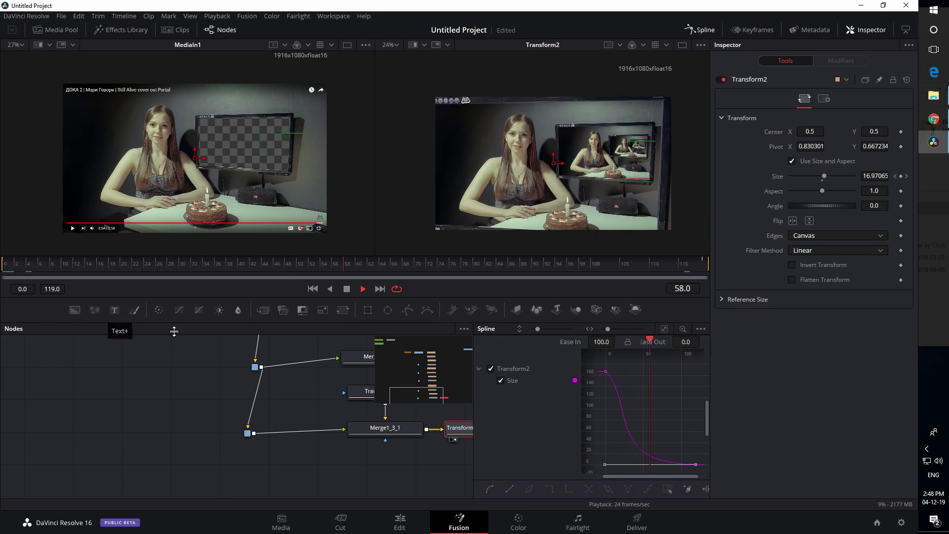
pyautogui.press('space')
# Step: Reshape the first size keyframe's handle so the curve falls steeply from frame 0, and play the zoom back
pyautogui.click(606, 371)
pyautogui.moveTo(635, 403); pyautogui.dragTo(609, 369)
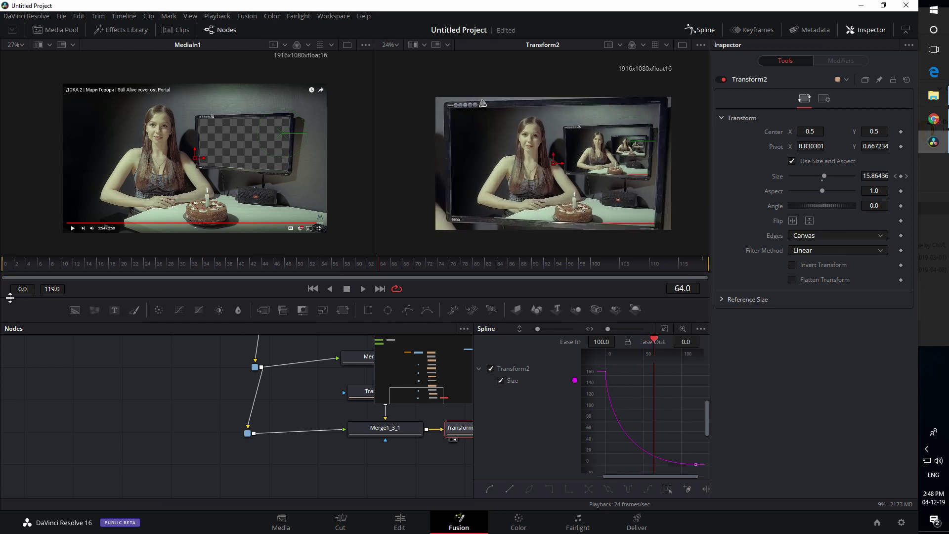
pyautogui.press('space')
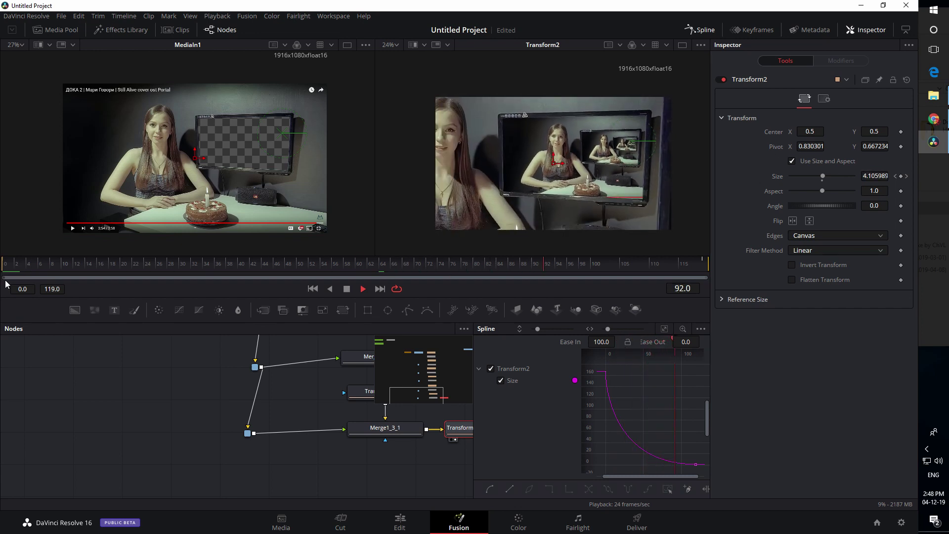
pyautogui.press('space')
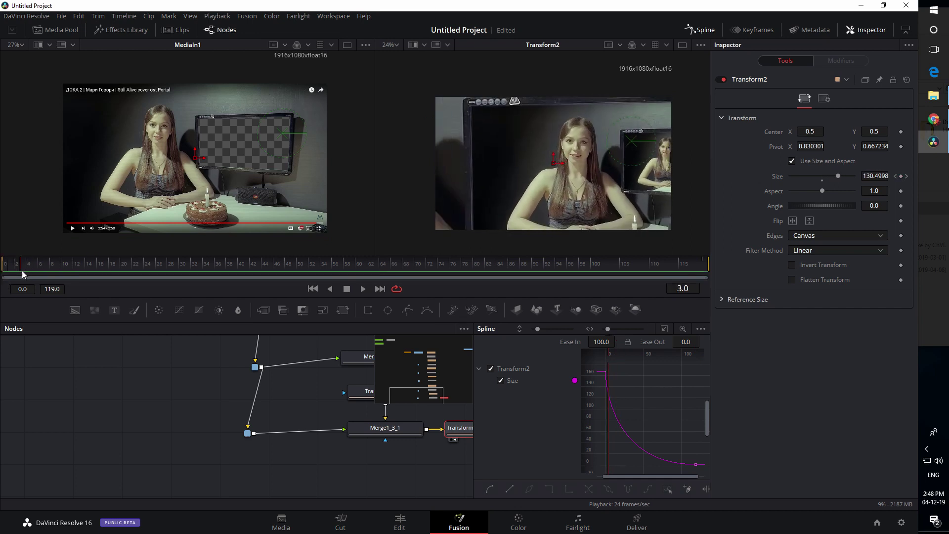
# Step: Return the playhead to frame 0 and move the MediaIn1 node away from Transform1 to make room between them
pyautogui.moveTo(88, 277); pyautogui.dragTo(1, 285)
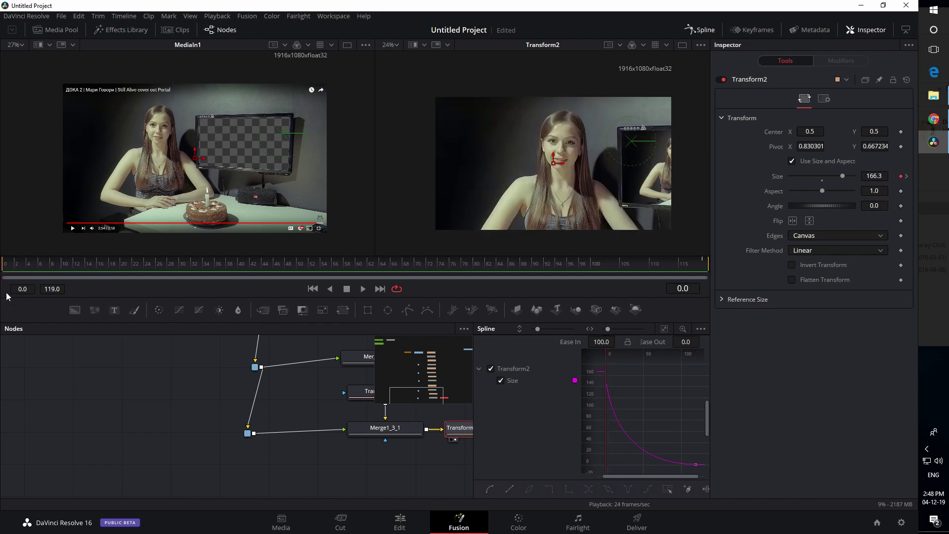
pyautogui.scroll(15, 165, 399)
pyautogui.scroll(-3, 173, 404)
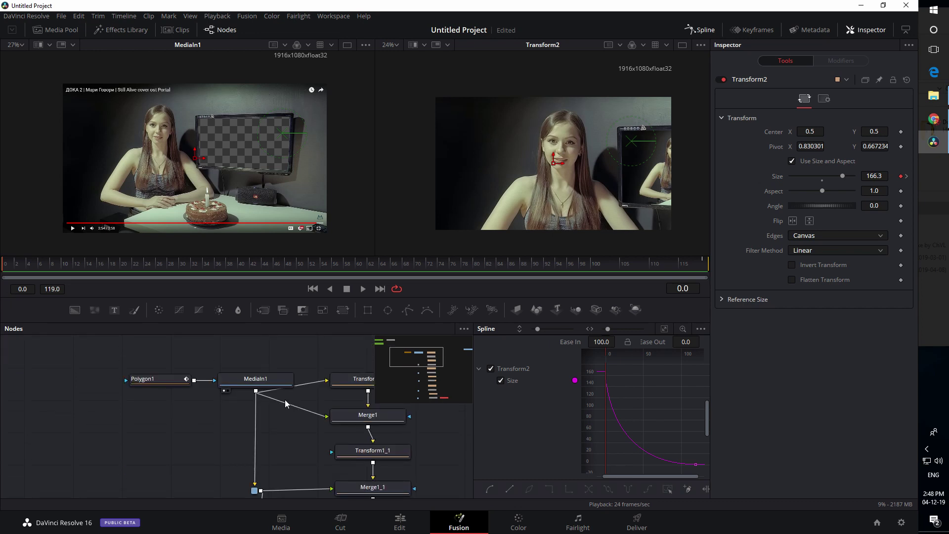
pyautogui.moveTo(222, 381); pyautogui.dragTo(212, 382)
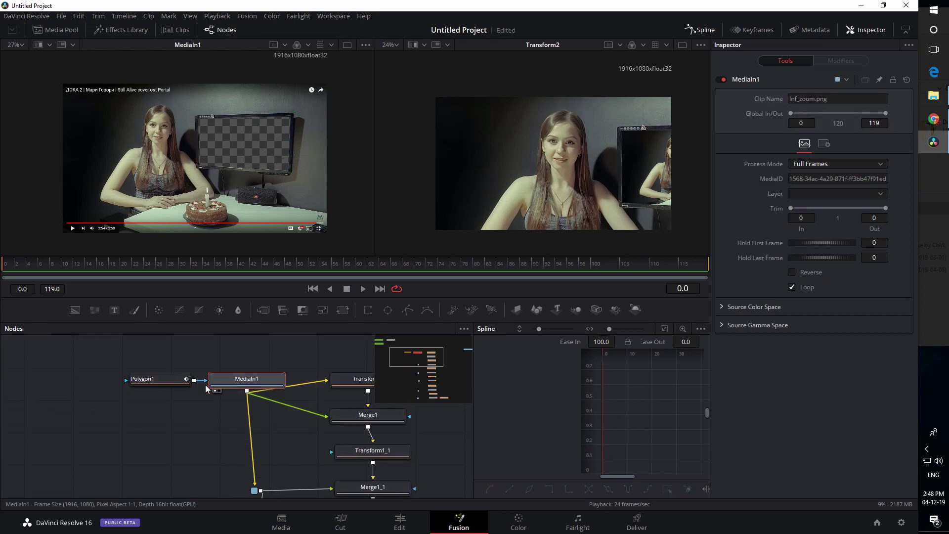
pyautogui.scroll(3, 206, 388)
pyautogui.moveTo(111, 387); pyautogui.dragTo(232, 381)
# Step: Insert the Merge2 node into the connection between MediaIn1 and Transform1
pyautogui.moveTo(209, 354); pyautogui.dragTo(8, 411)
pyautogui.moveTo(150, 391); pyautogui.dragTo(387, 407)
pyautogui.moveTo(430, 423); pyautogui.dragTo(267, 363)
pyautogui.moveTo(211, 450); pyautogui.dragTo(248, 344)
pyautogui.moveTo(324, 440)
pyautogui.keyDown('shift'); pyautogui.mouseDown()
pyautogui.moveTo(321, 405)
pyautogui.moveTo(325, 444)
pyautogui.mouseUp(); pyautogui.keyUp('shift')
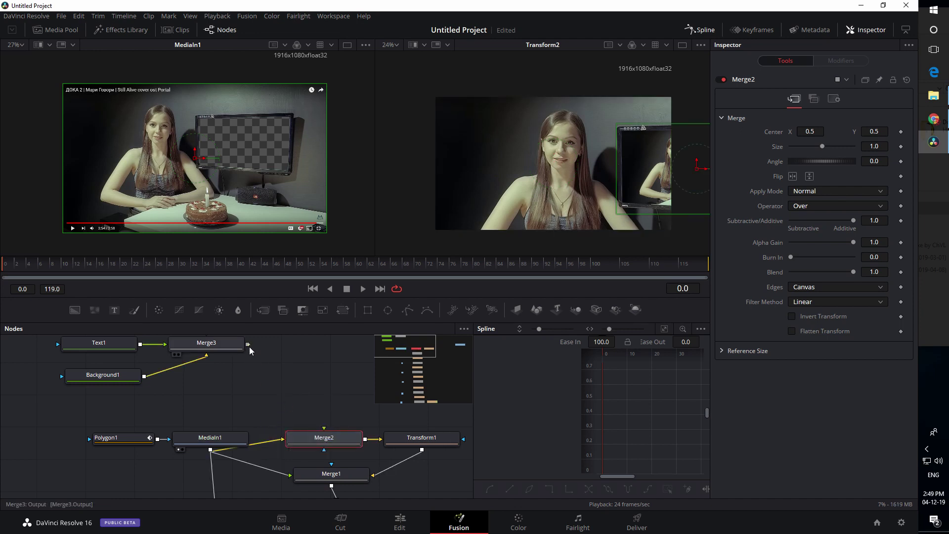
# Step: Connect Merge3's text composite to Merge2, view Merge2, and swap its inputs so the text sits behind the monitor cutout
pyautogui.moveTo(248, 345); pyautogui.dragTo(324, 430)
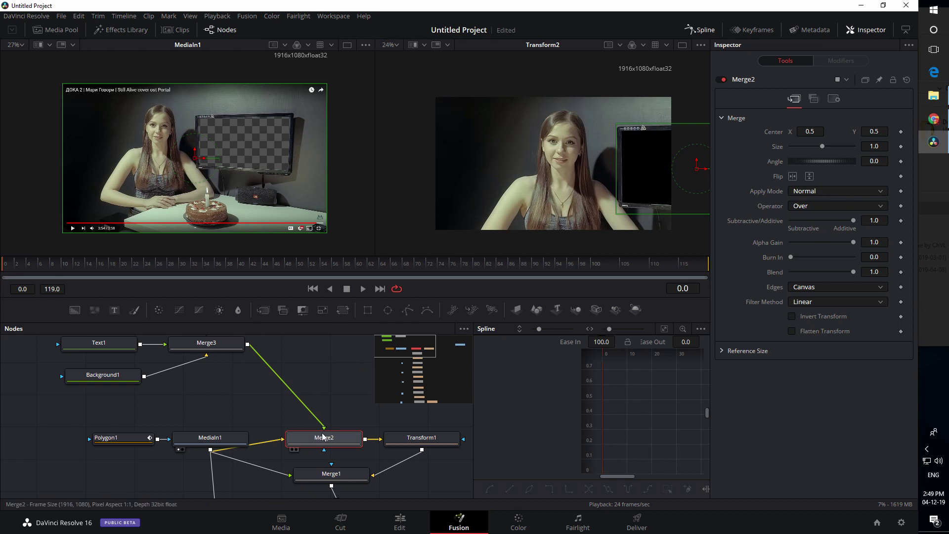
pyautogui.press('1')
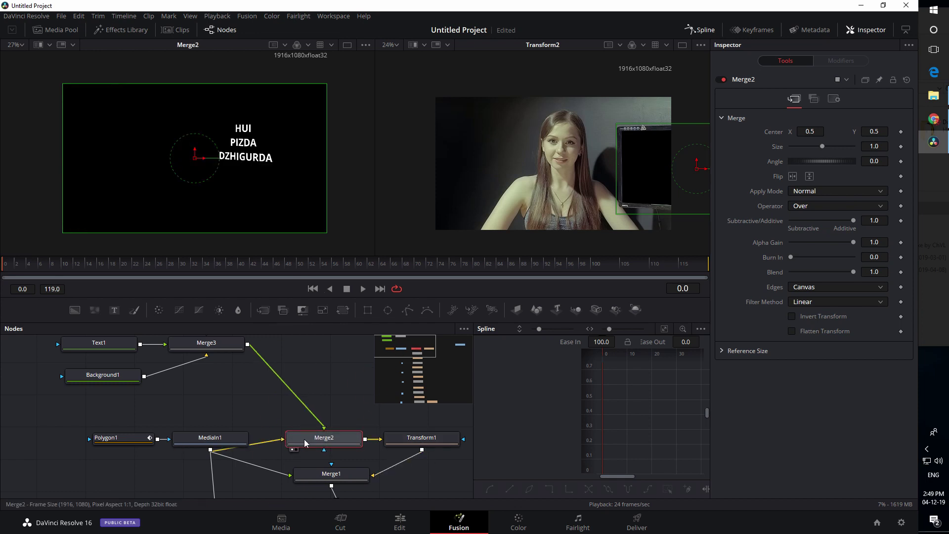
pyautogui.hotkey('ctrl', 't')
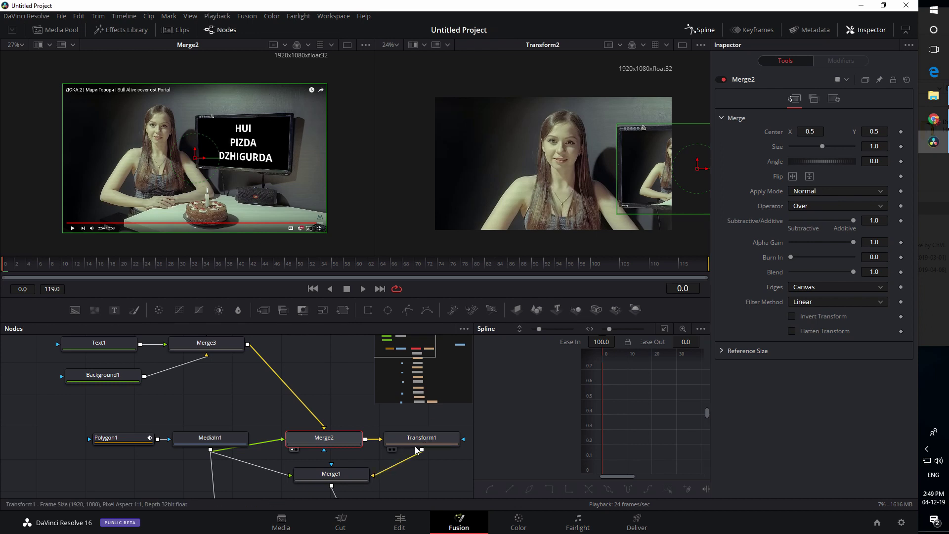
# Step: Check Transform1's output in the second viewer, and load the final Transform2 node there again
pyautogui.moveTo(417, 440); pyautogui.dragTo(536, 193)
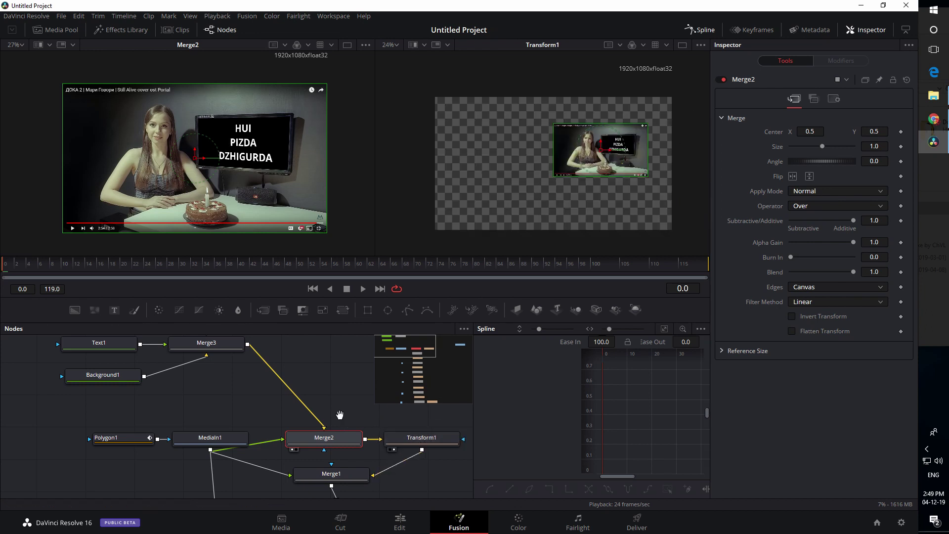
pyautogui.moveTo(339, 415); pyautogui.dragTo(240, 276)
pyautogui.moveTo(314, 348); pyautogui.dragTo(336, 402)
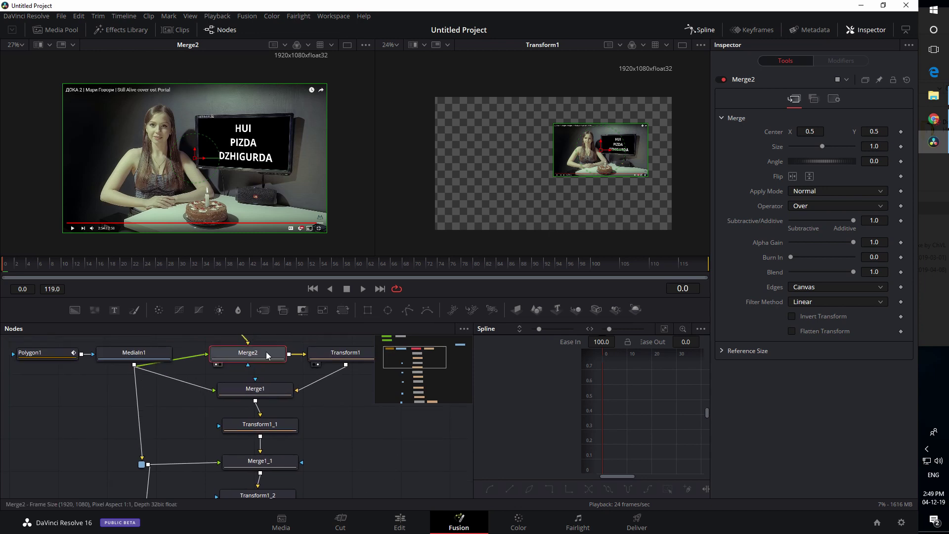
pyautogui.scroll(-6, 332, 415)
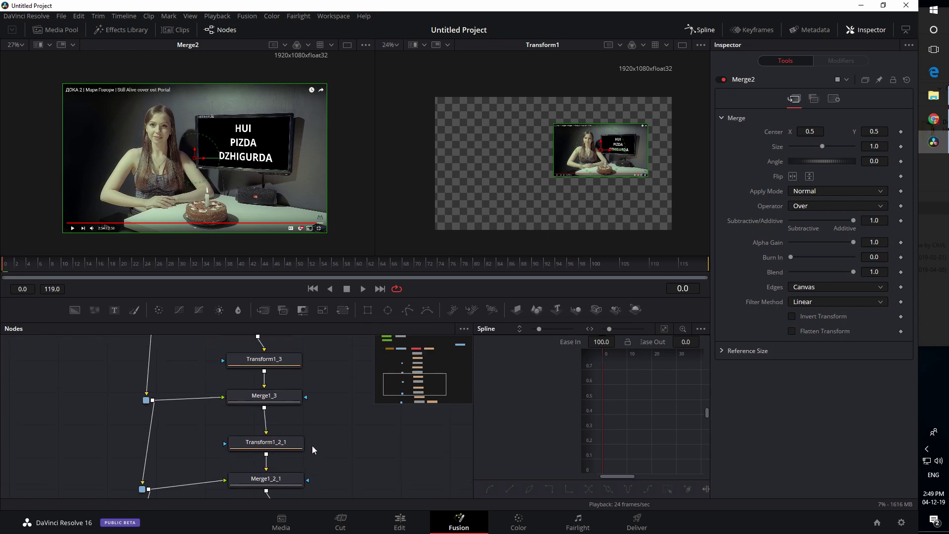
pyautogui.moveTo(478, 270); pyautogui.dragTo(495, 227)
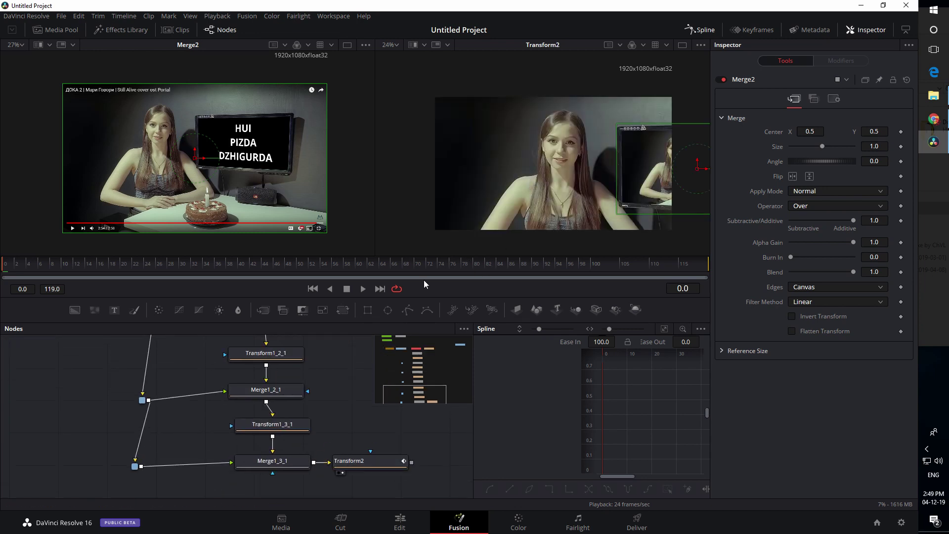
# Step: Play the zoom animation from frame 0 to check the text in the innermost screen, and close the spline editor
pyautogui.press('space')
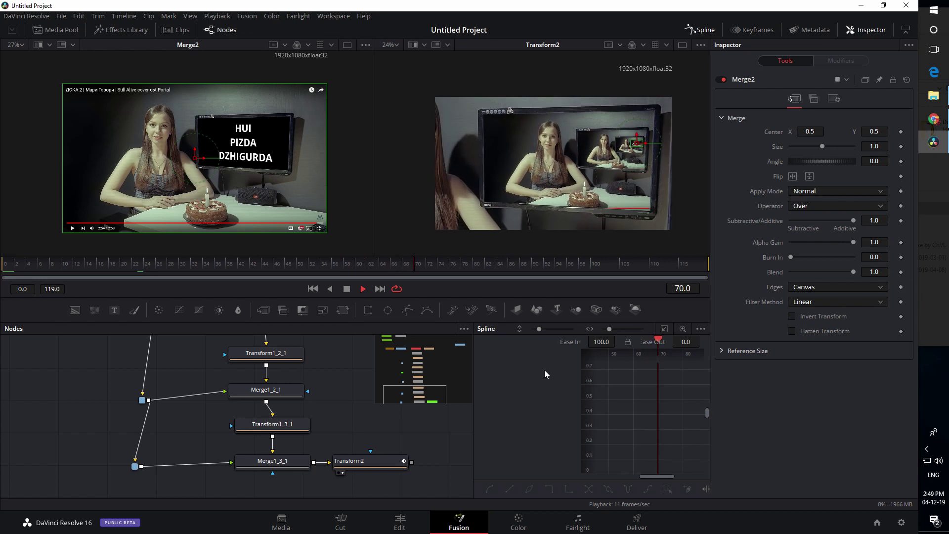
pyautogui.click(699, 29)
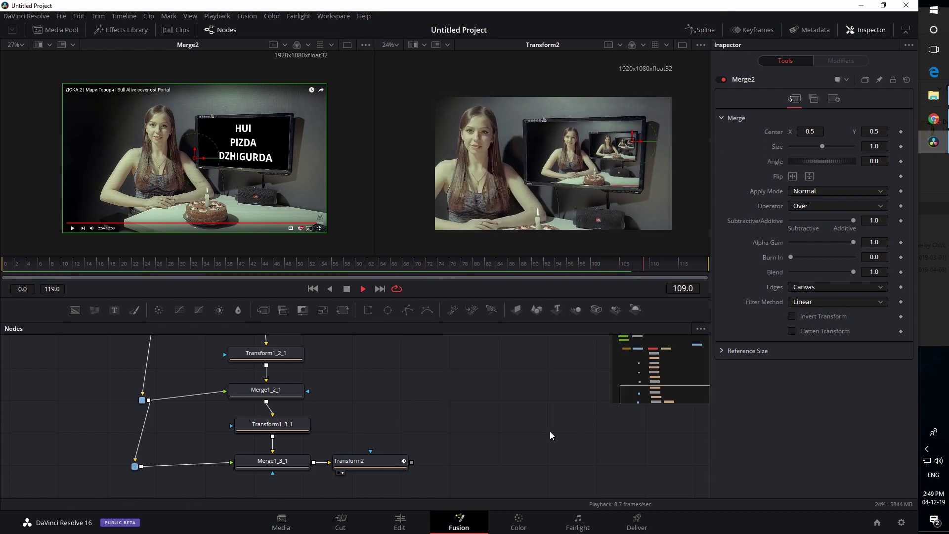
pyautogui.press('space')
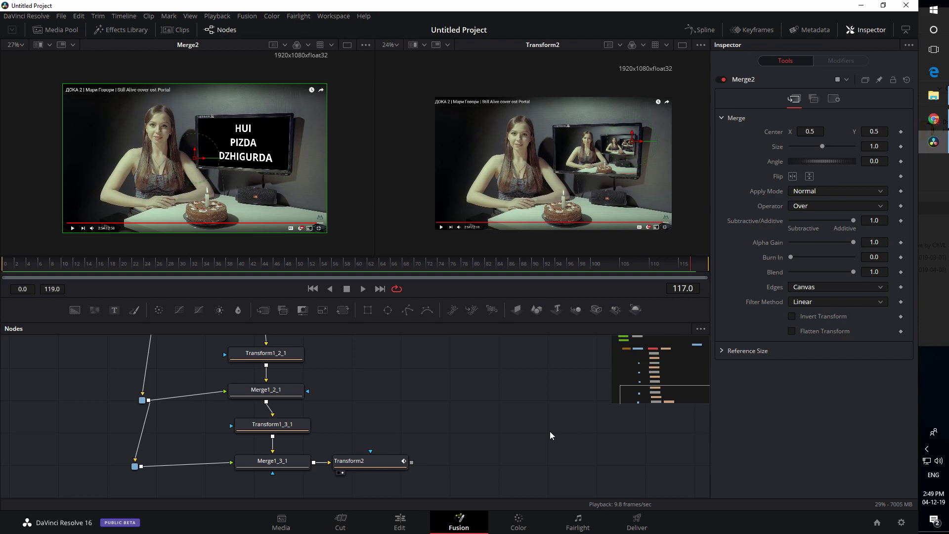